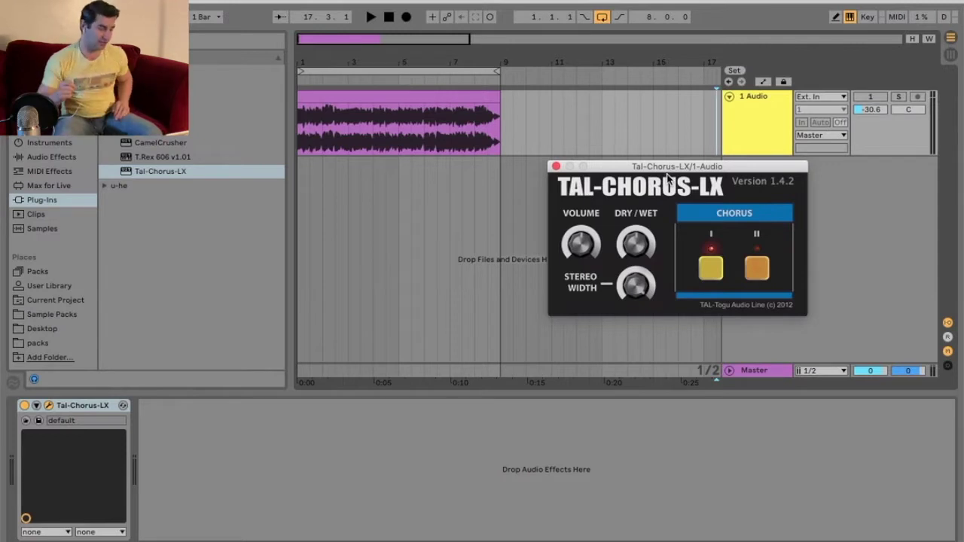
Turn off the TAL-Chorus-LX effect and set the 1 Audio track's volume to -15.7 dB
left_click(388, 16)
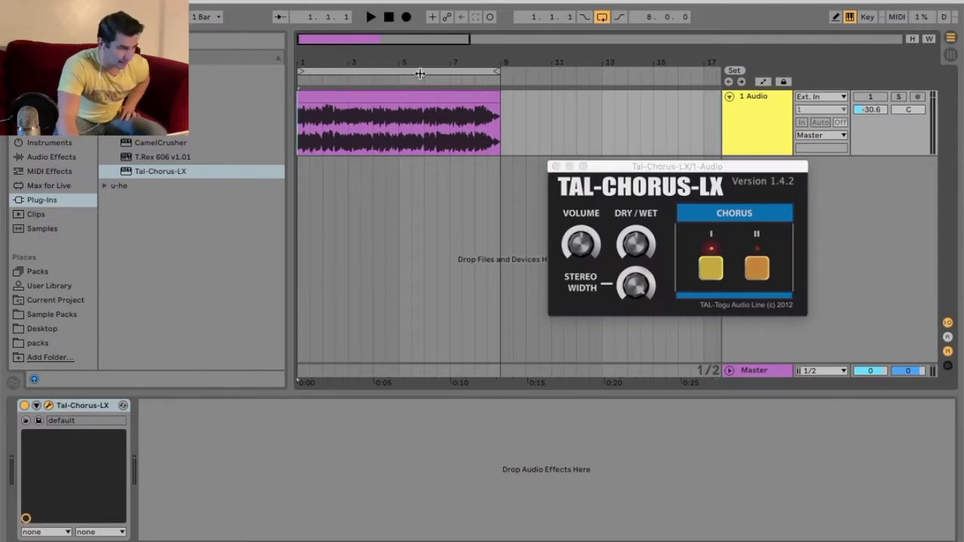
left_click_drag(685, 168, 689, 157)
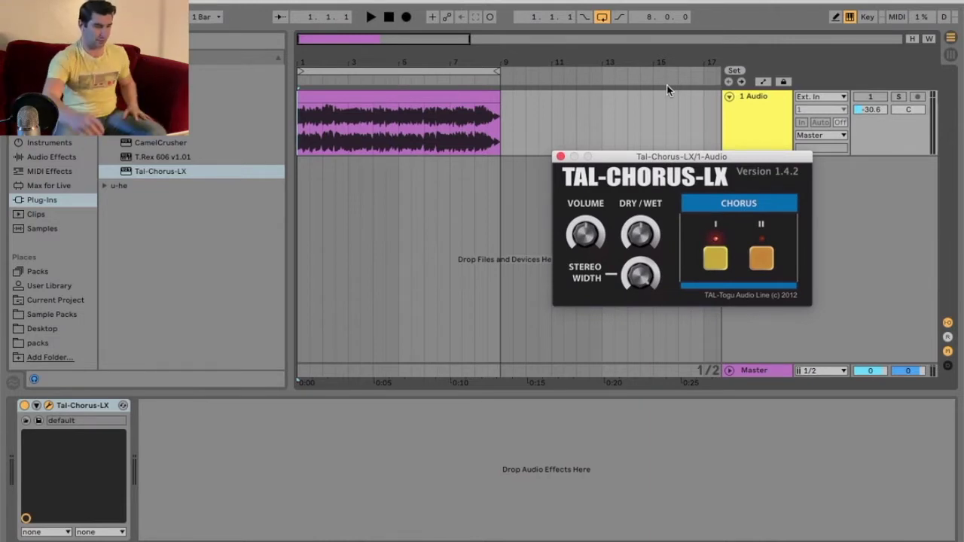
left_click(23, 408)
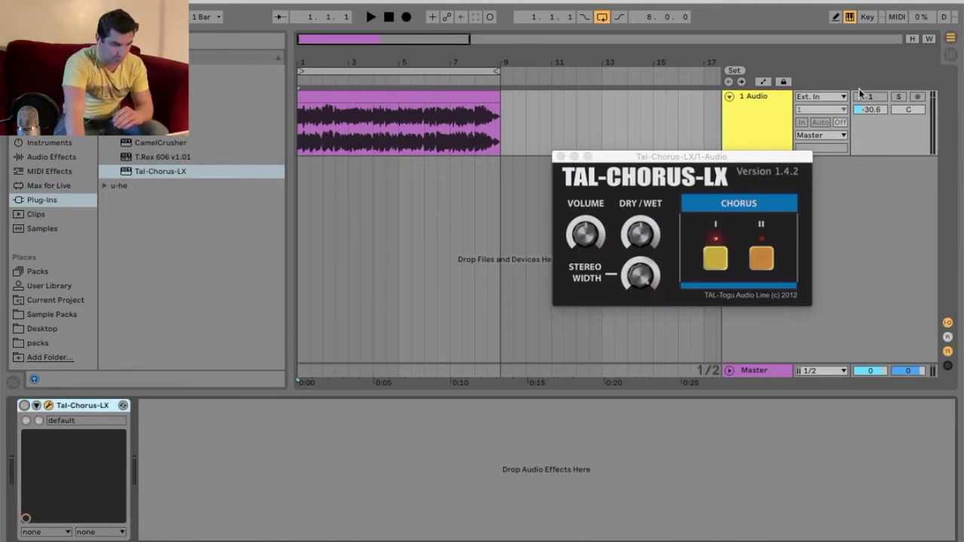
left_click_drag(871, 109, 870, 88)
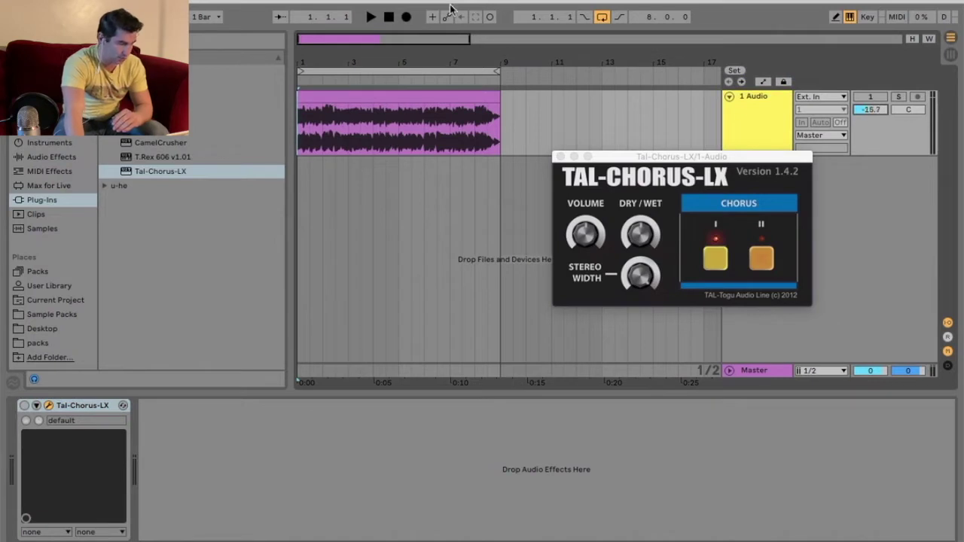
Activate the 1 Audio track and play the start of the clip with the chorus bypassed
left_click(371, 17)
left_click(866, 96)
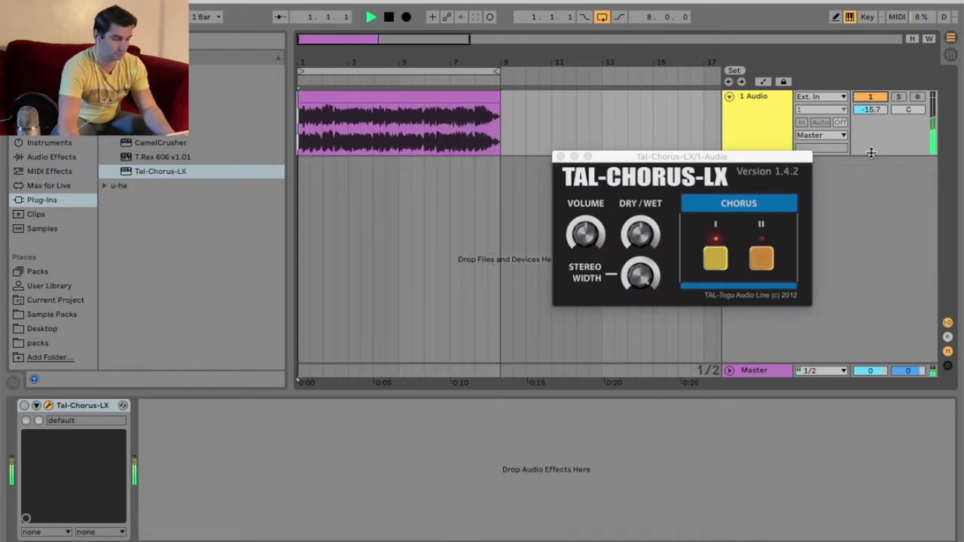
key("space")
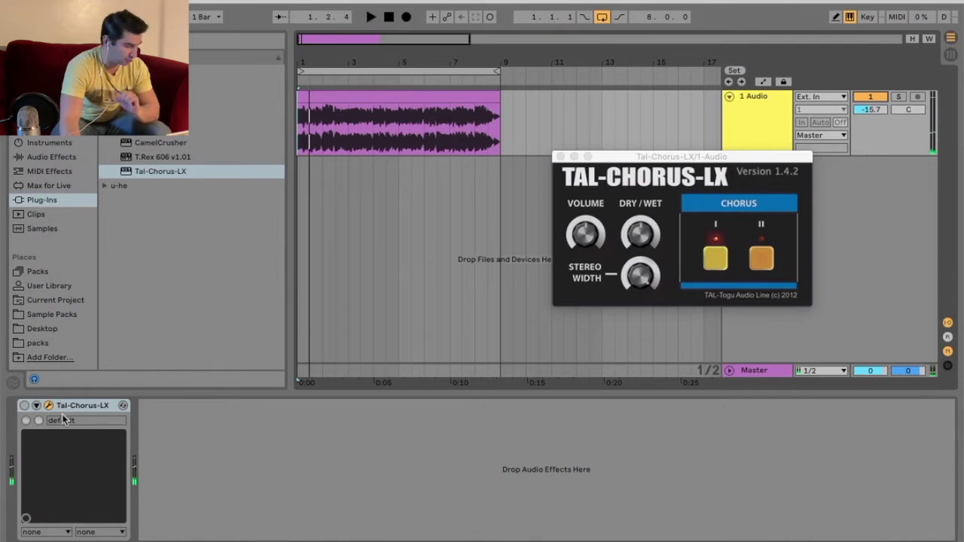
Turn TAL-Chorus-LX back on and try switching Chorus II on and off, leaving only Chorus I active
left_click(24, 406)
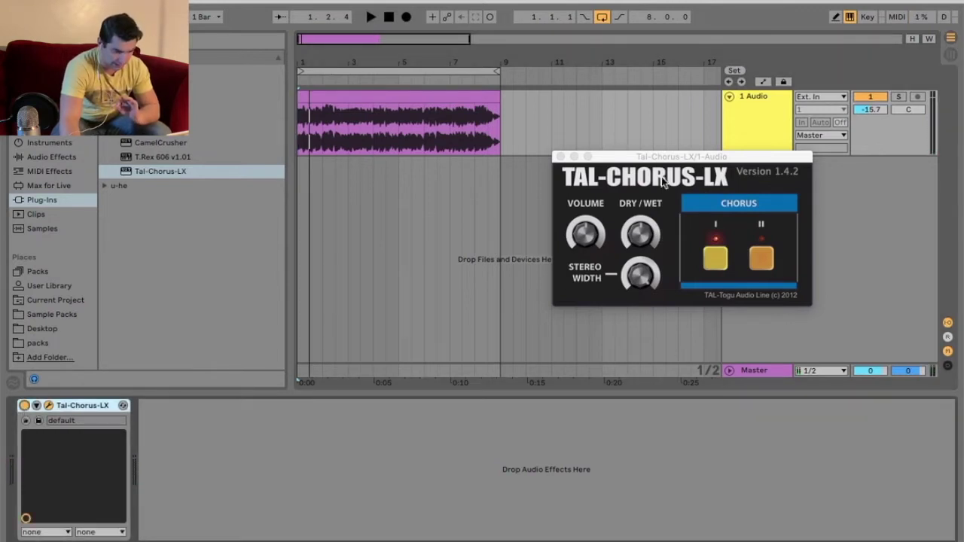
left_click_drag(689, 157, 692, 175)
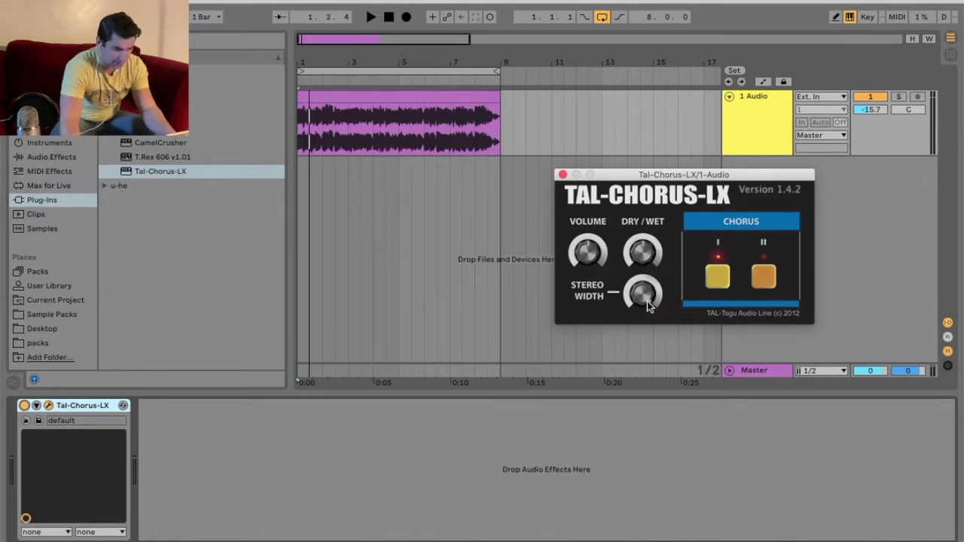
left_click(763, 277)
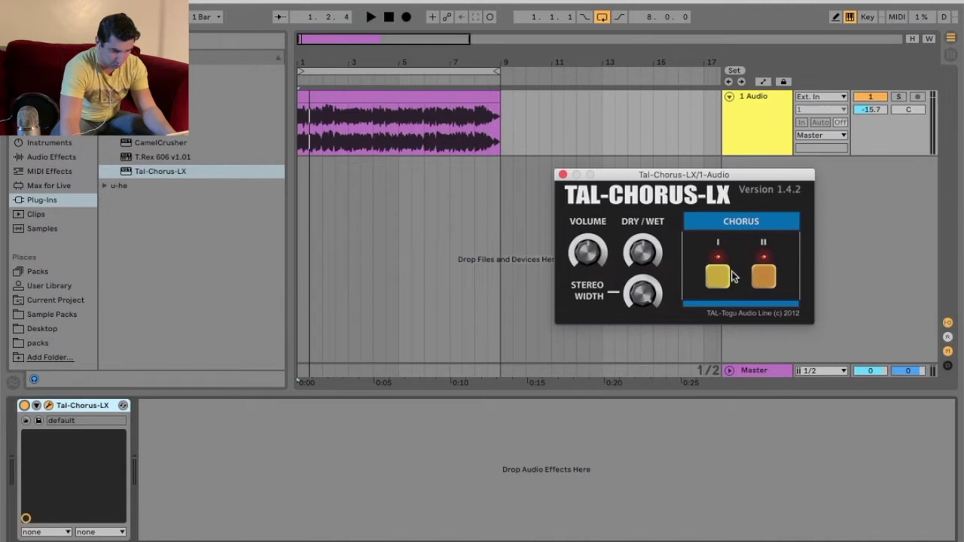
left_click(762, 277)
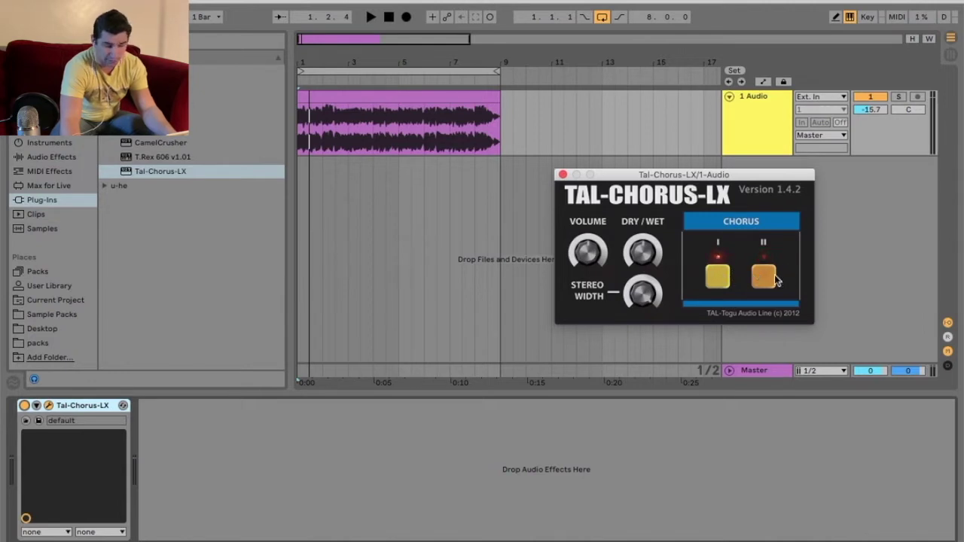
left_click(763, 275)
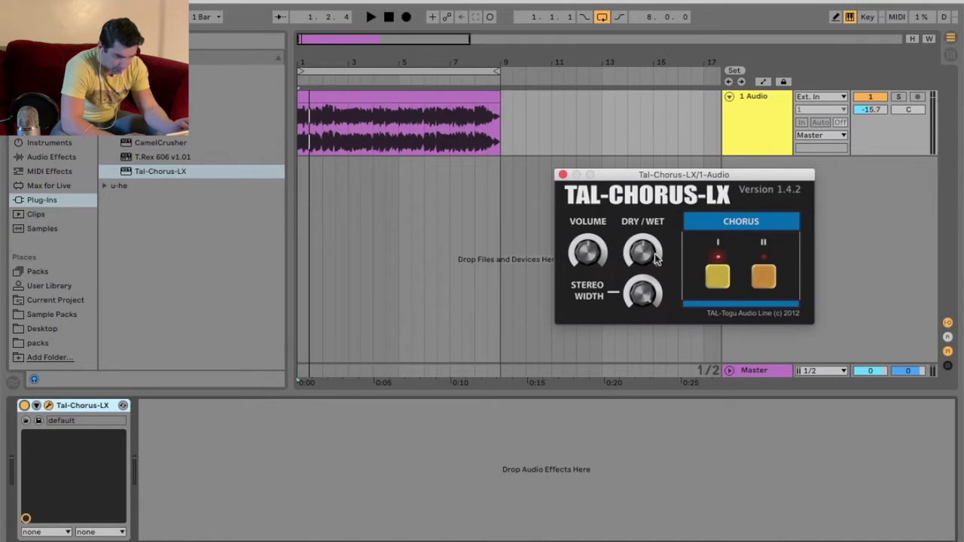
Adjust the chorus's Dry/Wet knob and play the clip in short stretches to hear the effect
left_click_drag(644, 259, 635, 320)
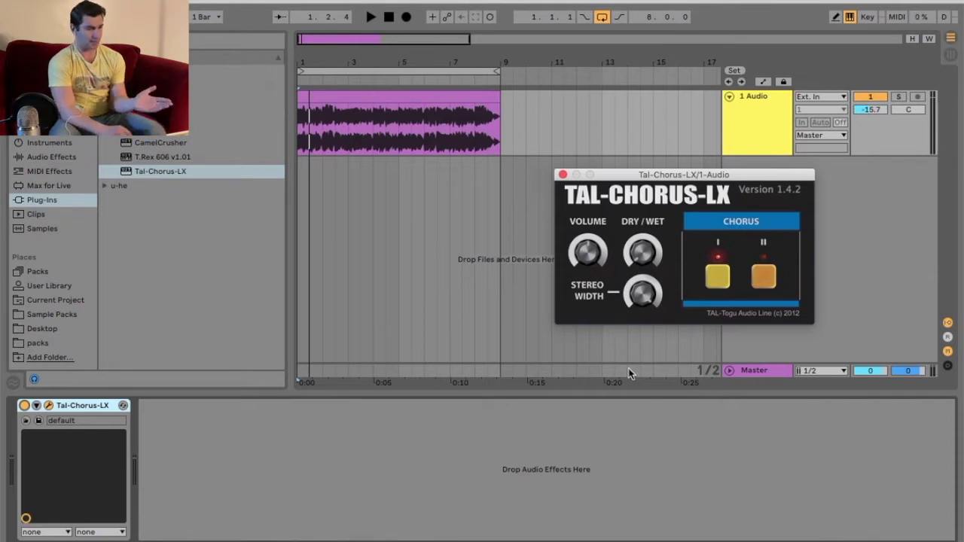
key("space")
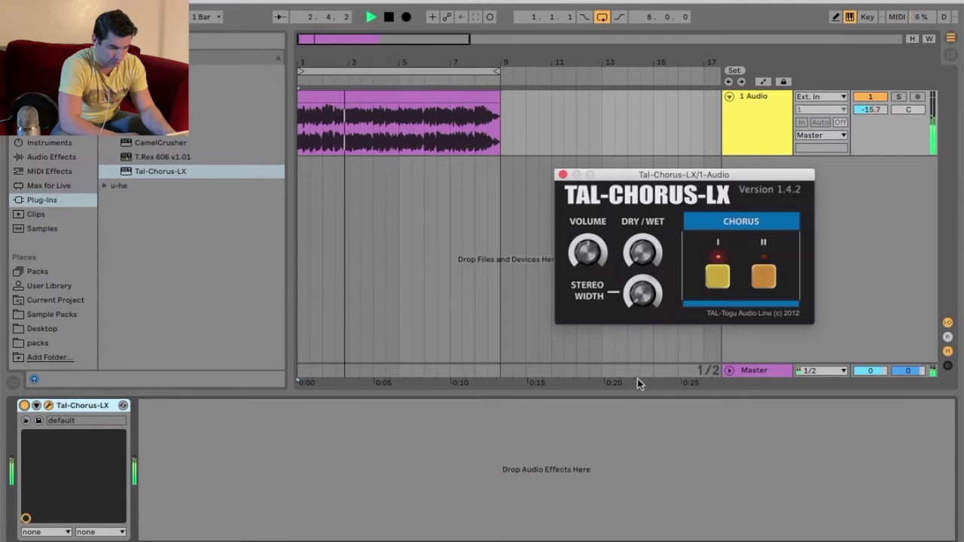
key("space")
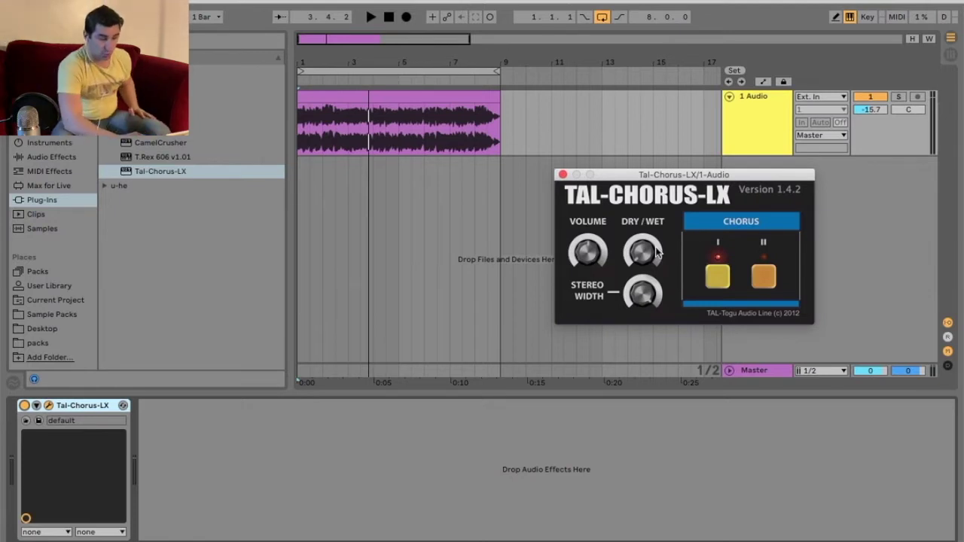
key("space")
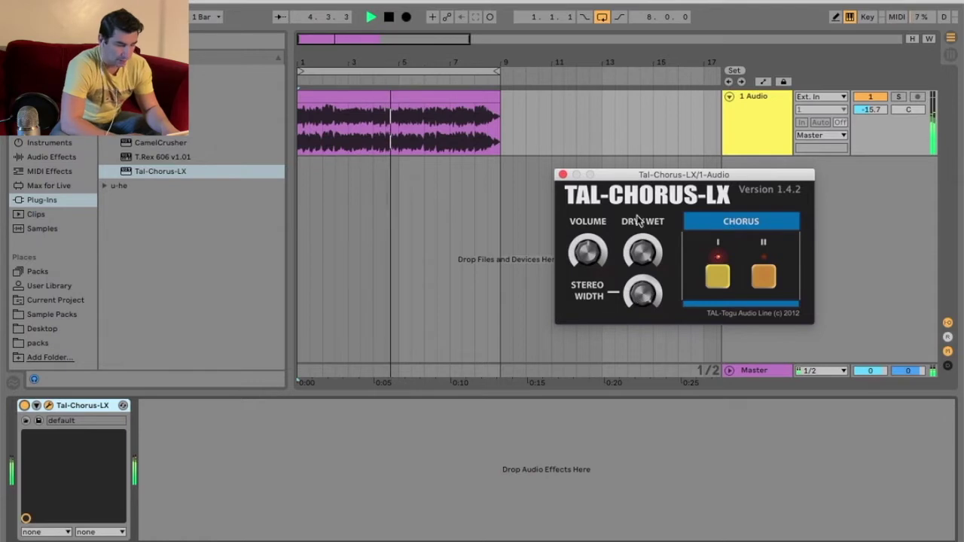
key("space")
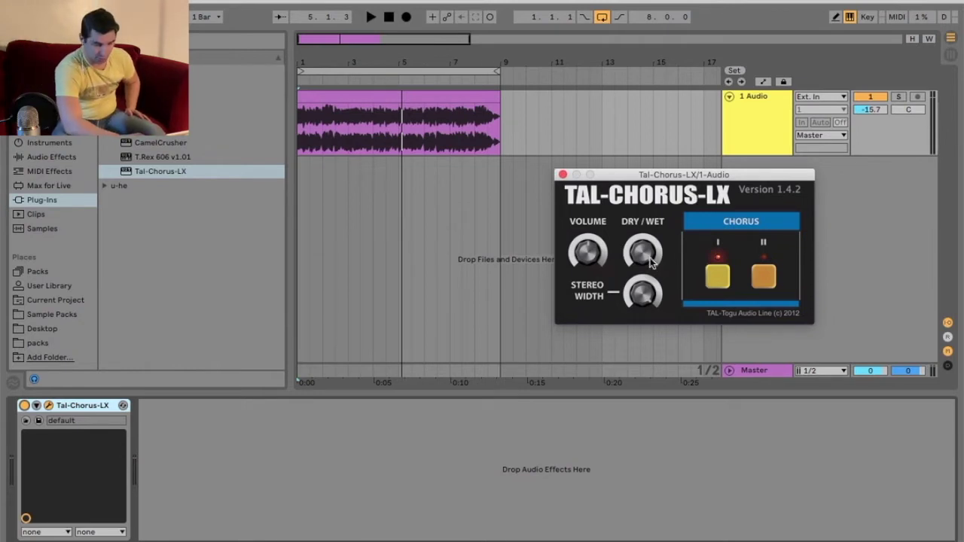
Group TAL-Chorus-LX into an Audio Effect Rack and show the rack's chain list
left_click(100, 410)
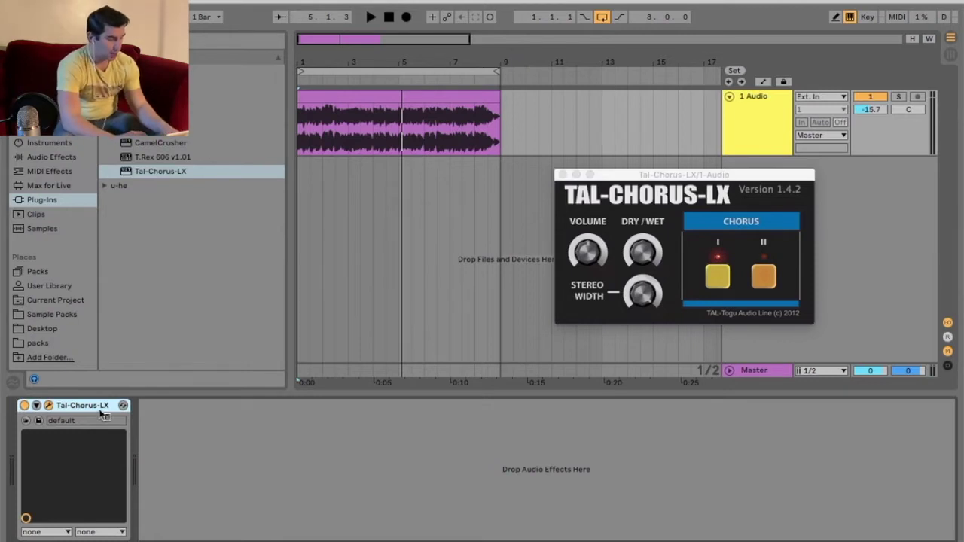
right_click(103, 413)
left_click(146, 504)
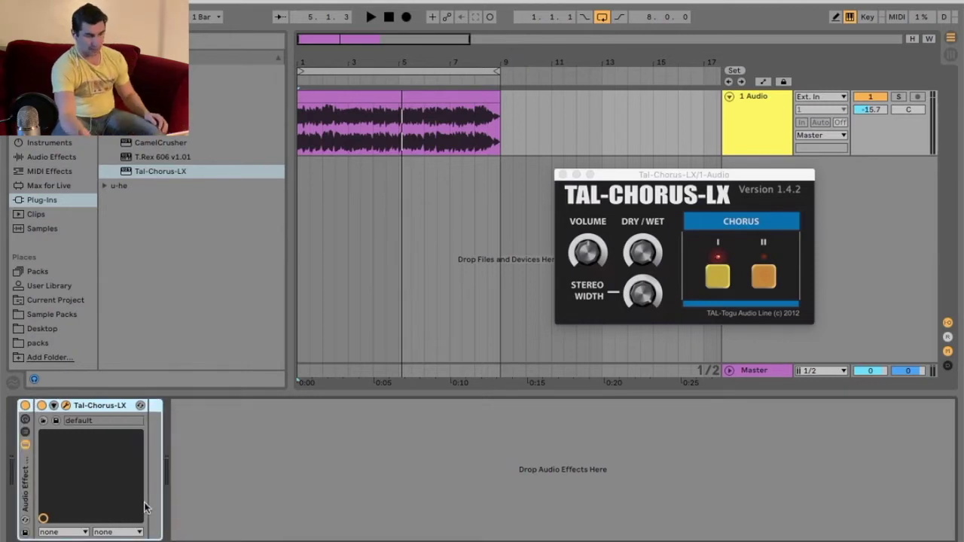
left_click(25, 433)
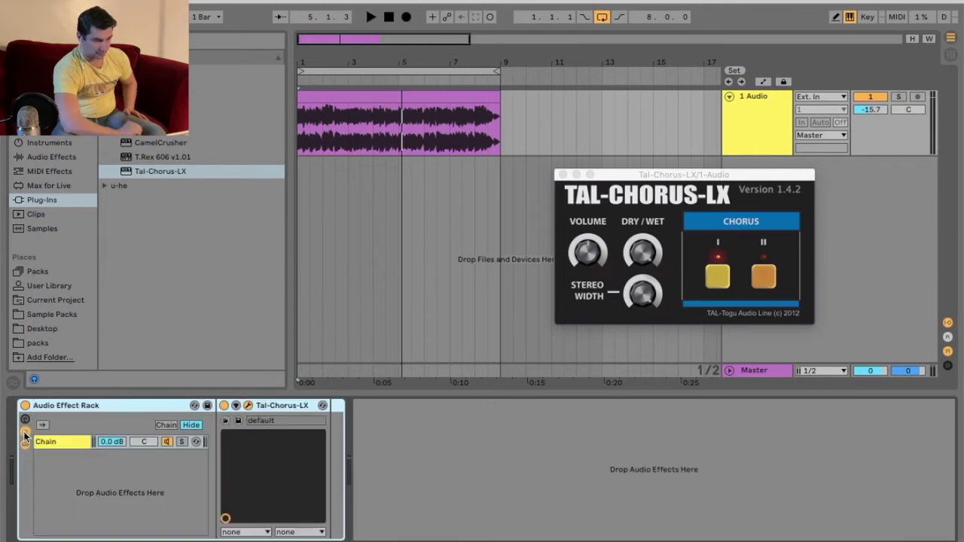
Create a second, empty chain in the Audio Effect Rack
left_click(86, 494)
right_click(88, 497)
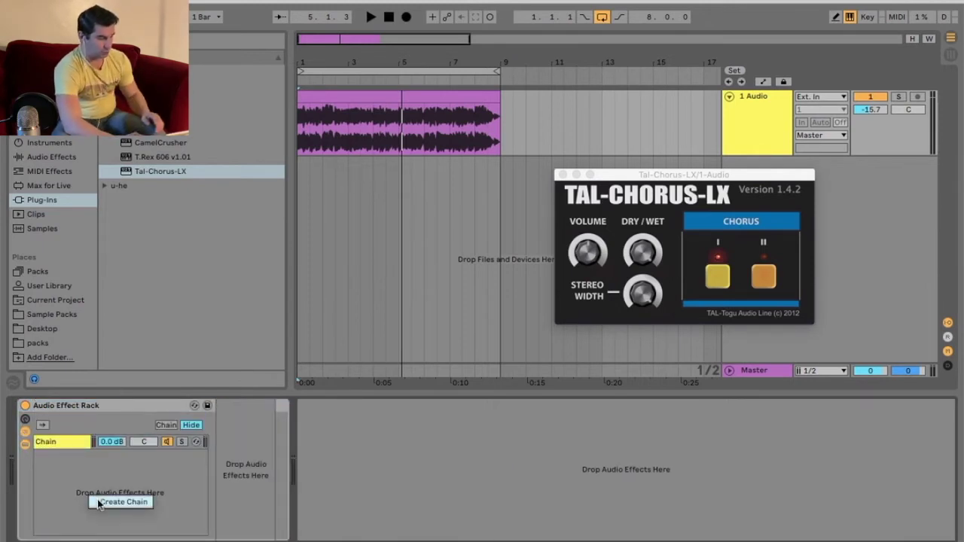
left_click(98, 500)
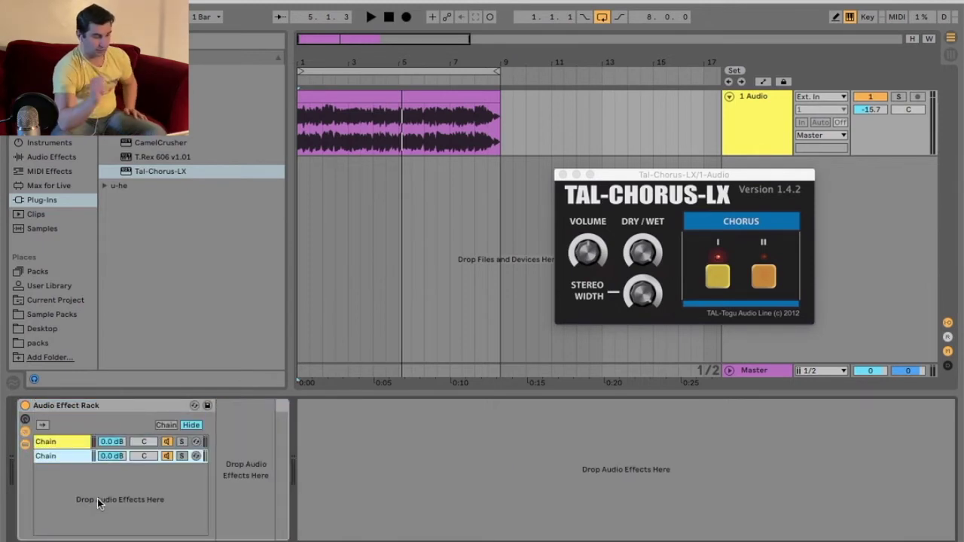
Rename the chain holding the chorus as Wet and the empty chain as Dry
left_click(71, 442)
right_click(68, 441)
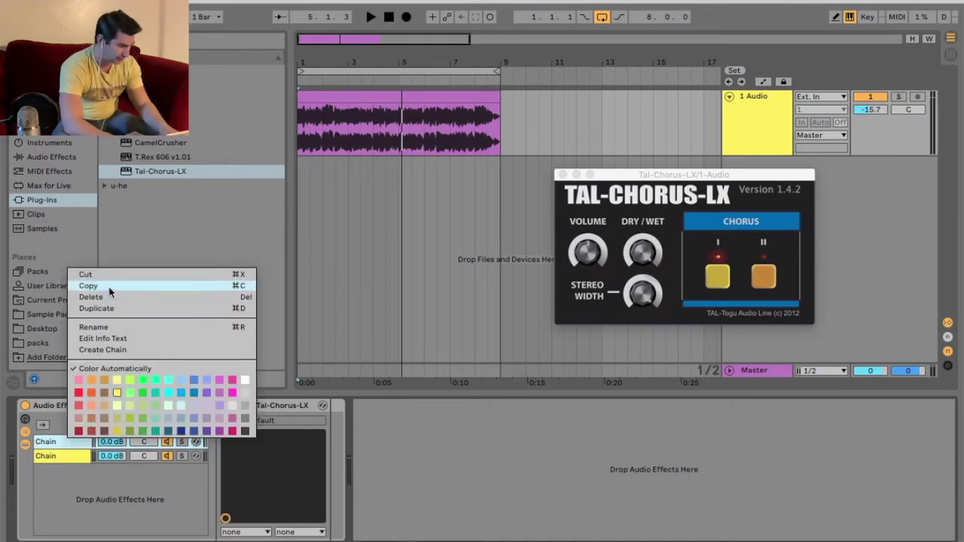
left_click(110, 331)
type("Wet")
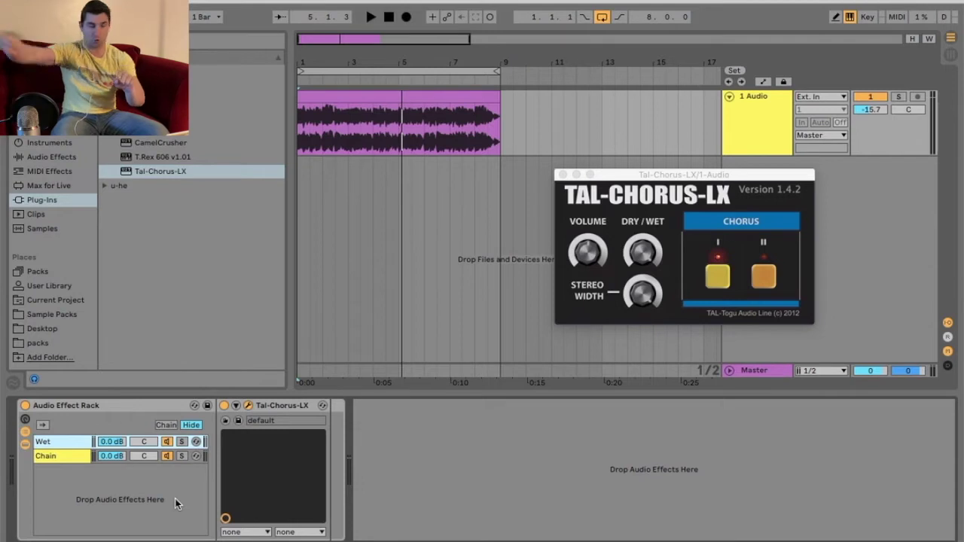
right_click(66, 456)
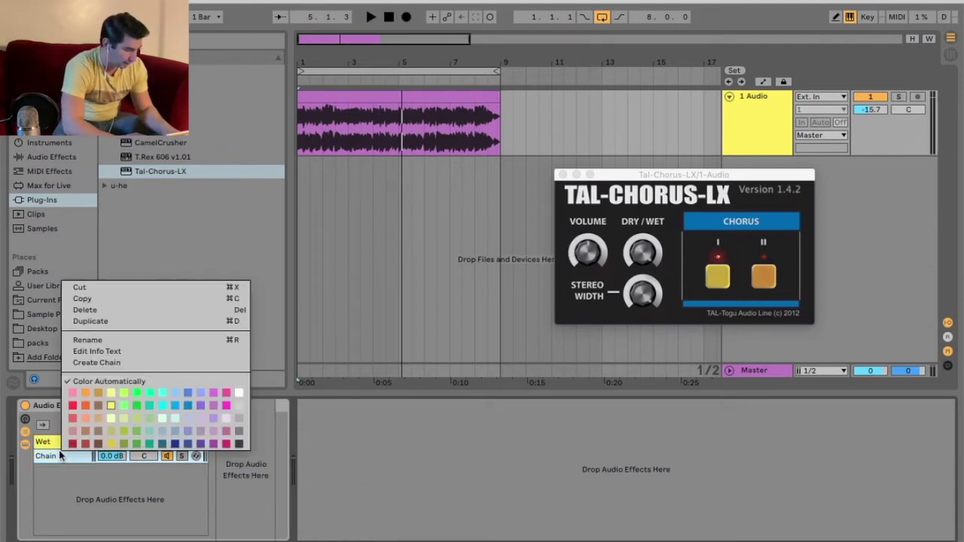
left_click(93, 334)
type("Dry")
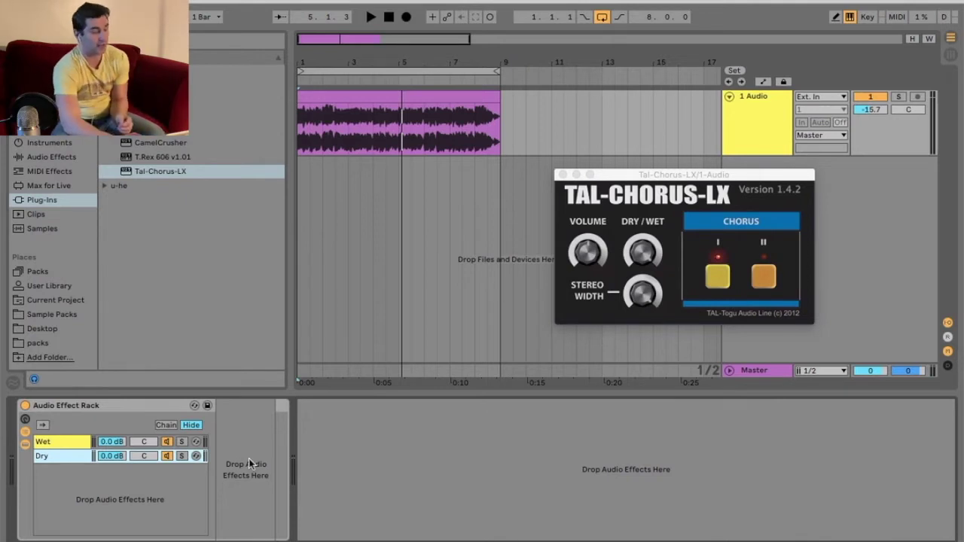
Play the clip through both chains, set the Wet chain's volume to 0.4 dB and close the chorus window
left_click(72, 442)
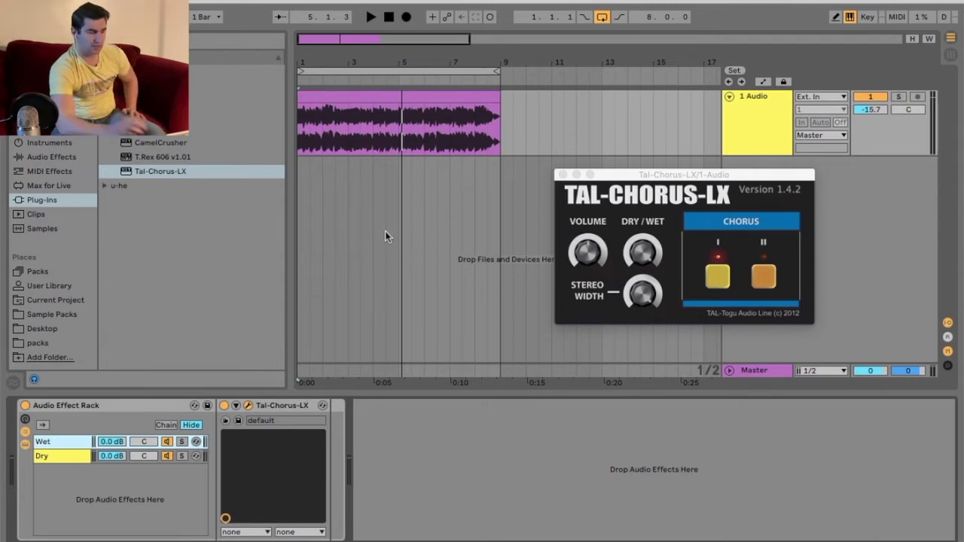
left_click(643, 254)
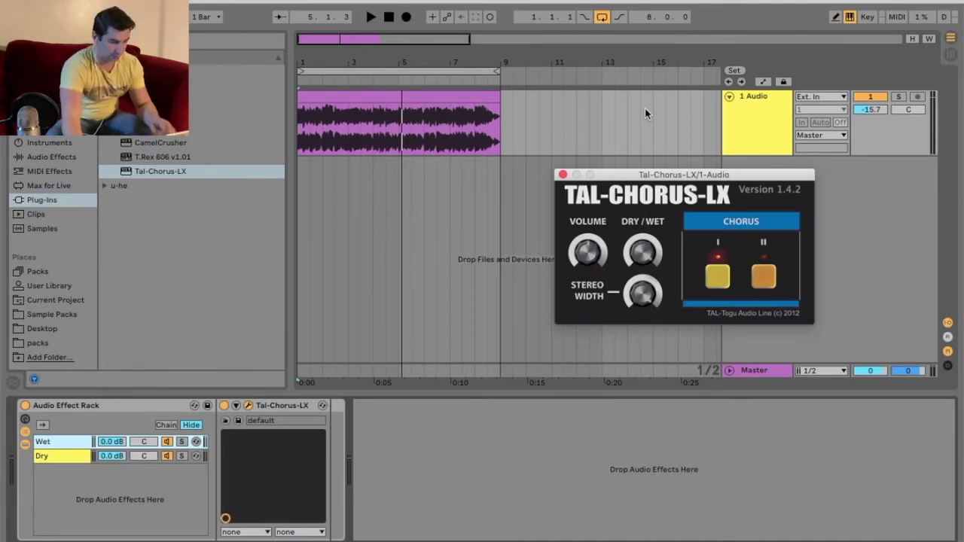
key("space")
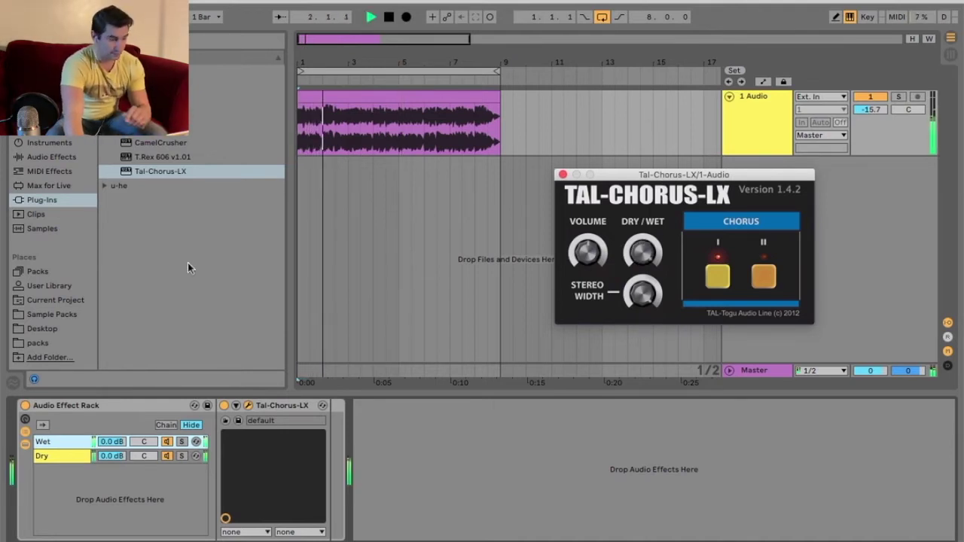
mouse_move(111, 441)
left_mouse_down()
mouse_move(112, 482)
mouse_move(112, 439)
left_mouse_up()
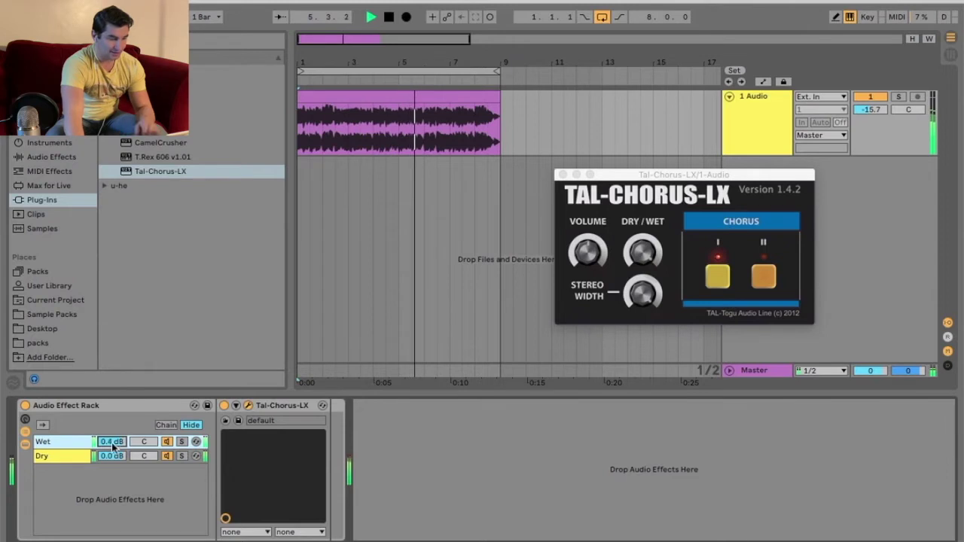
left_click(563, 175)
key("space")
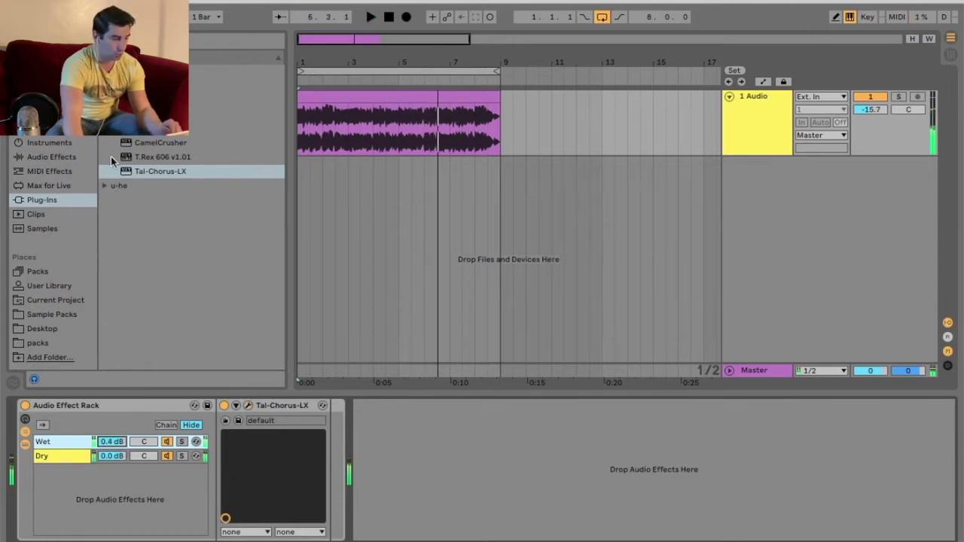
Add EQ Eight after the chorus in the Wet chain and set band 1 as a low cut at about 1 kHz
left_click(51, 157)
left_click_drag(141, 271, 441, 482)
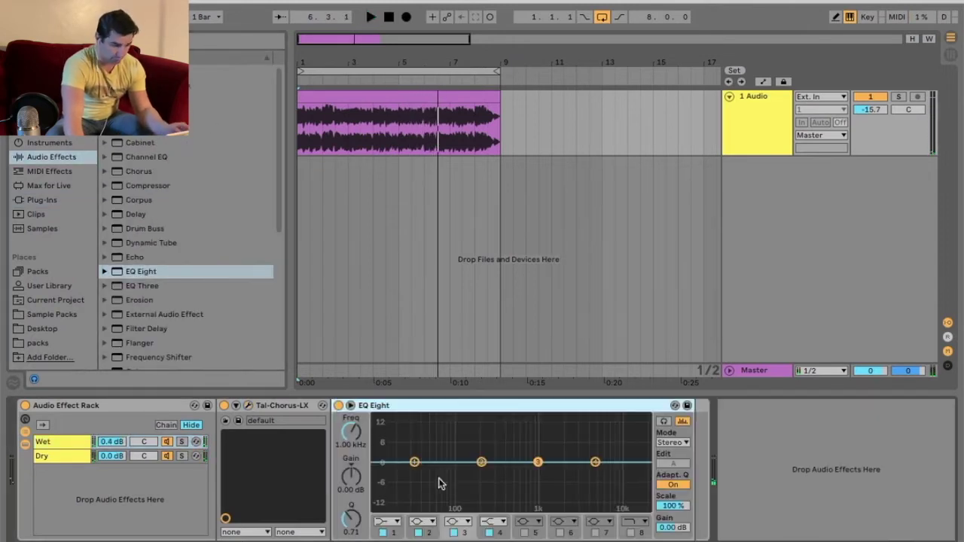
left_click(397, 521)
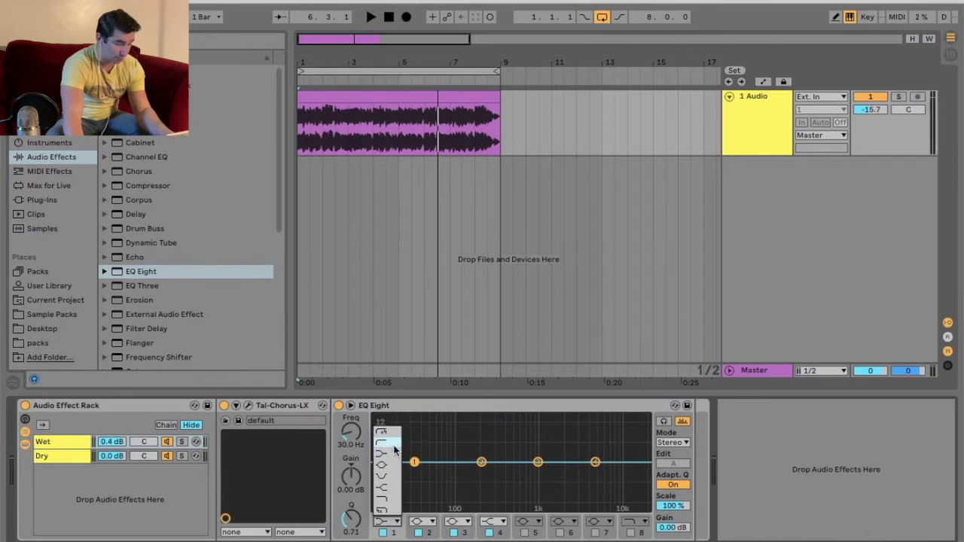
left_click(394, 449)
left_click_drag(414, 462, 541, 478)
Enable band 8 of EQ Eight as a high cut at 8.25 kHz with Q 0.35 while playing the clip
key("space")
left_click(631, 532)
left_click_drag(642, 465, 613, 486)
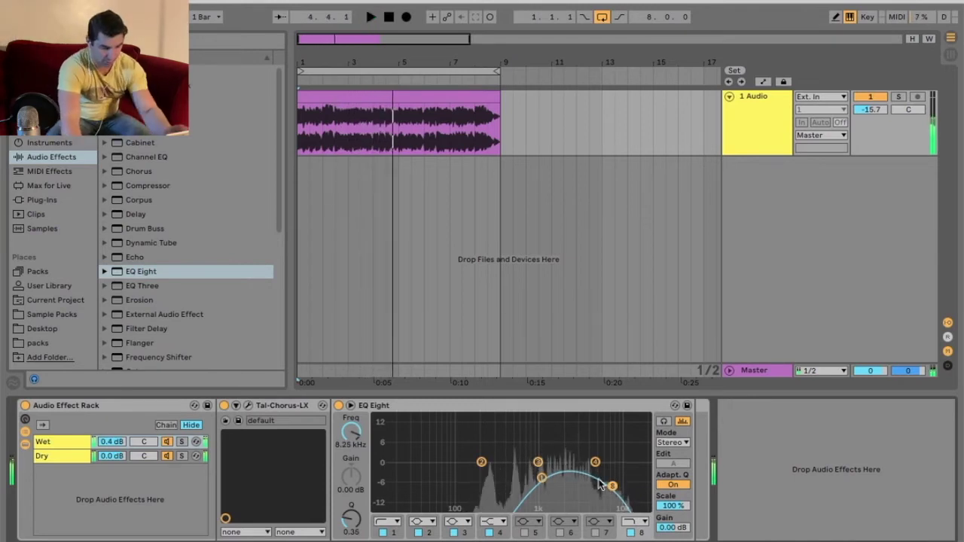
key("space")
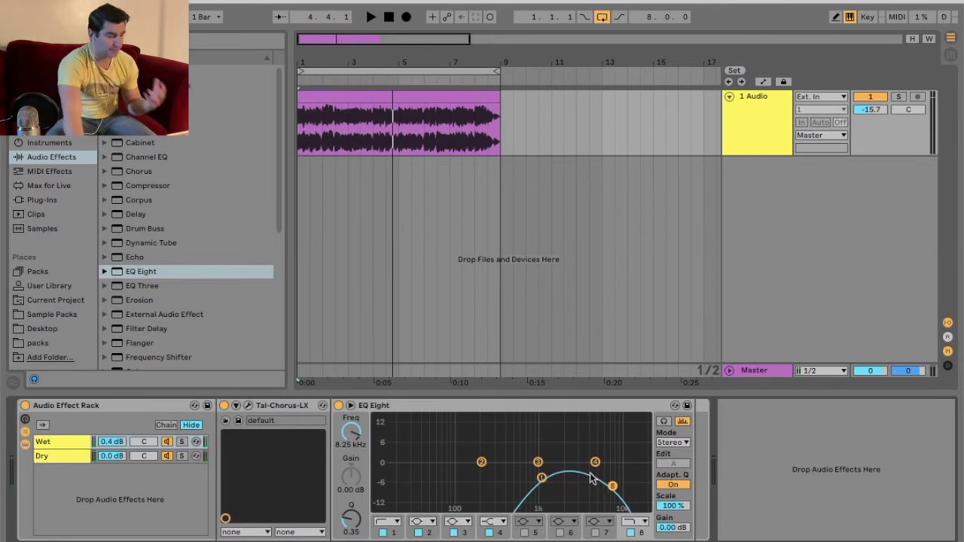
Delete EQ Eight from the Wet chain
left_click(568, 407)
key("Delete")
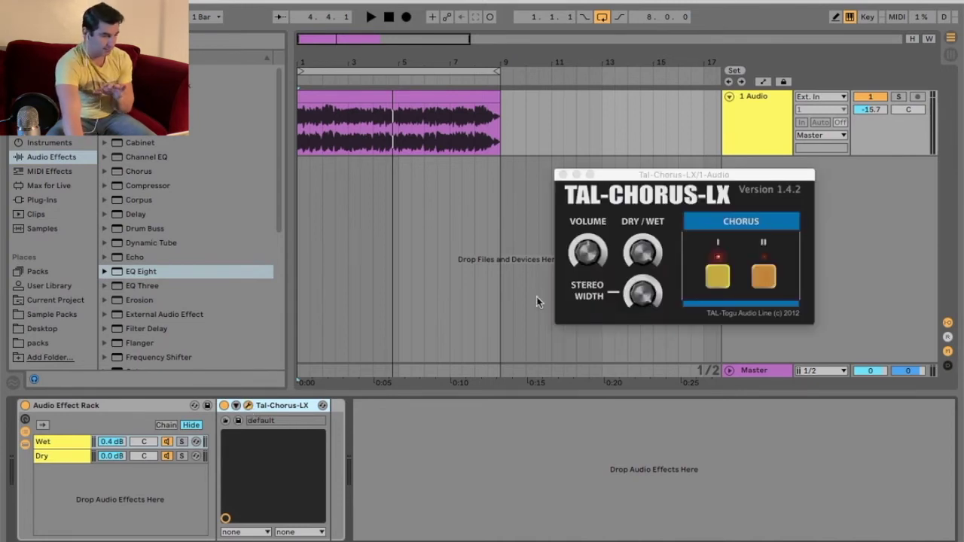
Solo the Wet chain, play the clip and switch TAL-Chorus-LX from chorus I to chorus II
left_click_drag(693, 177, 650, 174)
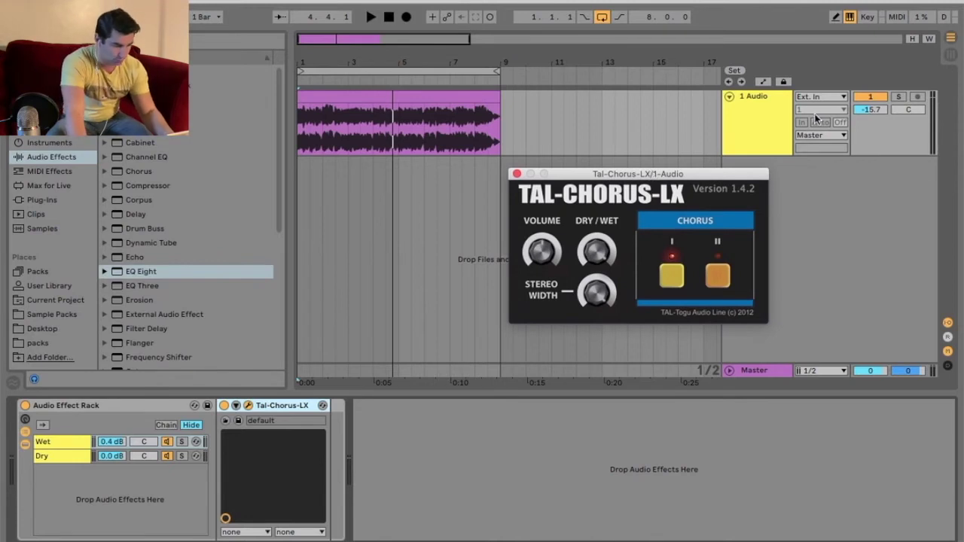
left_click(182, 442)
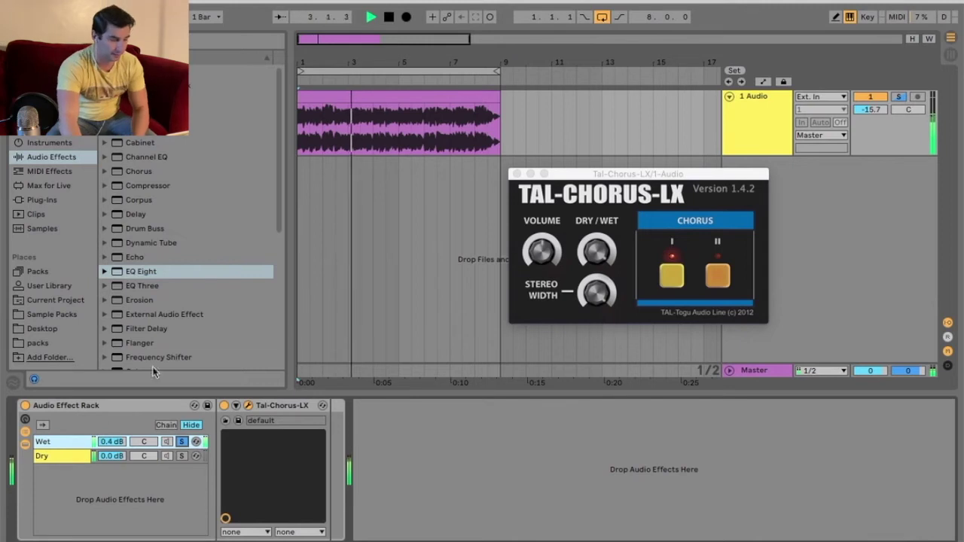
left_click(671, 273)
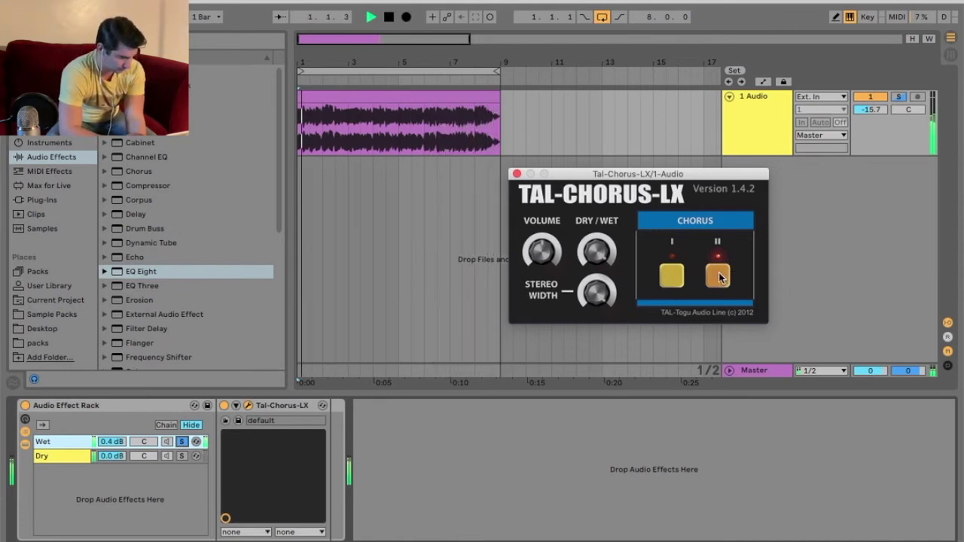
left_click(671, 276)
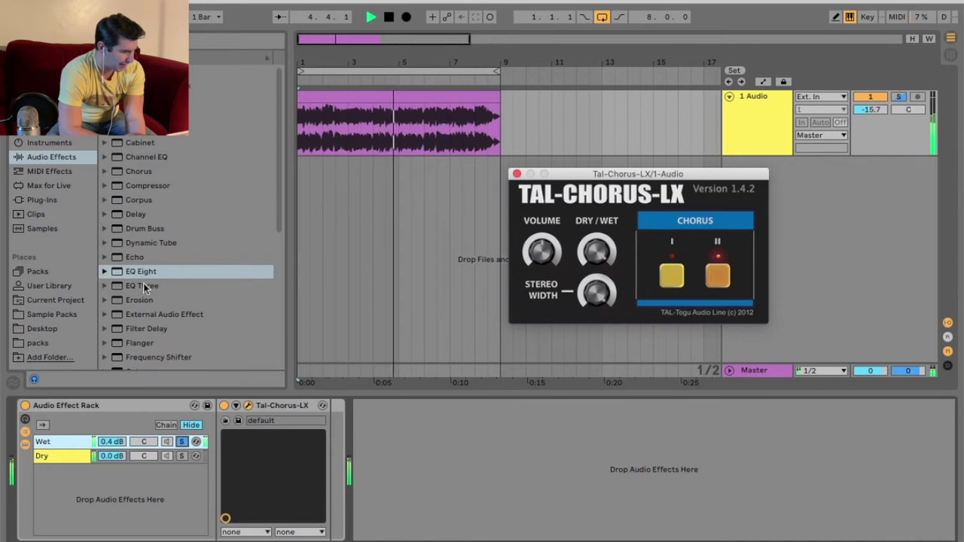
Add EQ Eight after the chorus in the Wet chain and enable both chorus I and II in TAL-Chorus-LX
left_click_drag(143, 277, 324, 442)
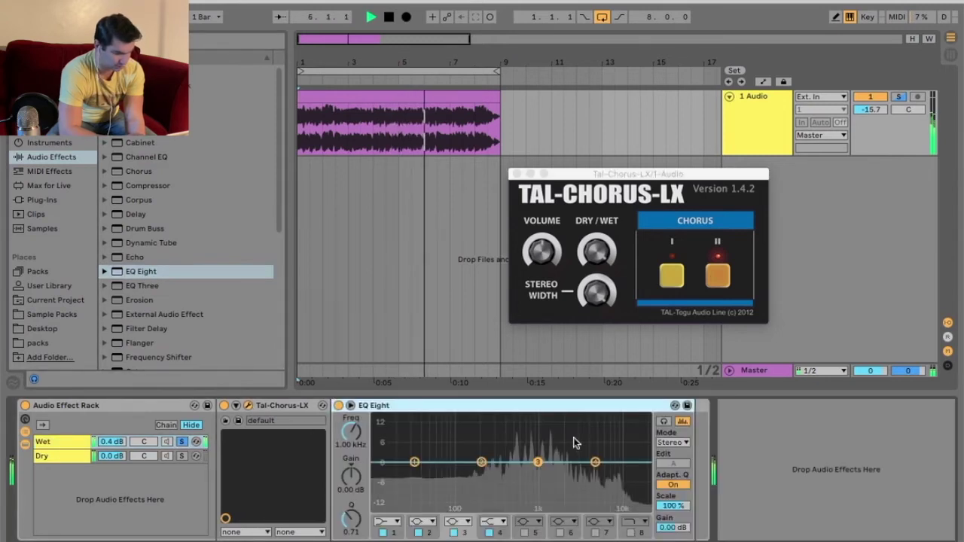
left_click(716, 280)
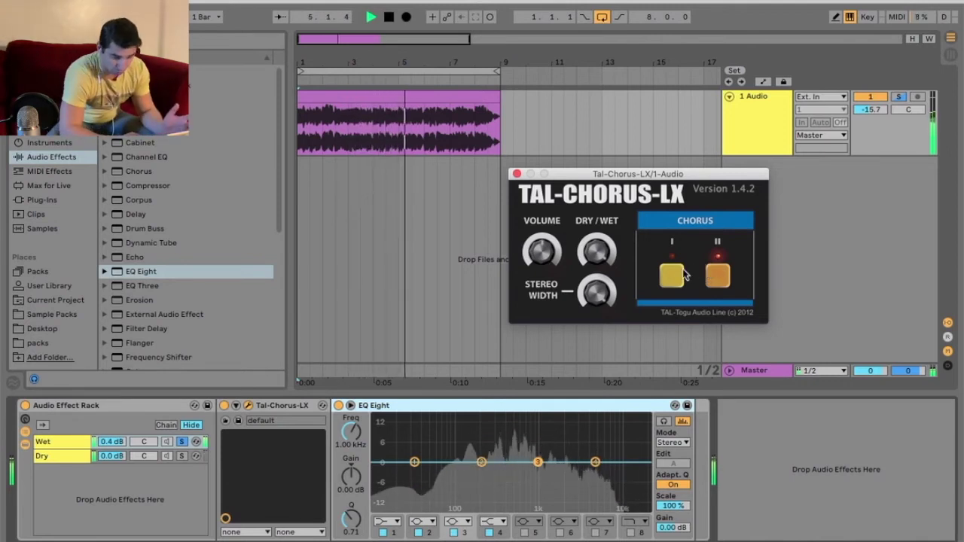
left_click(677, 275)
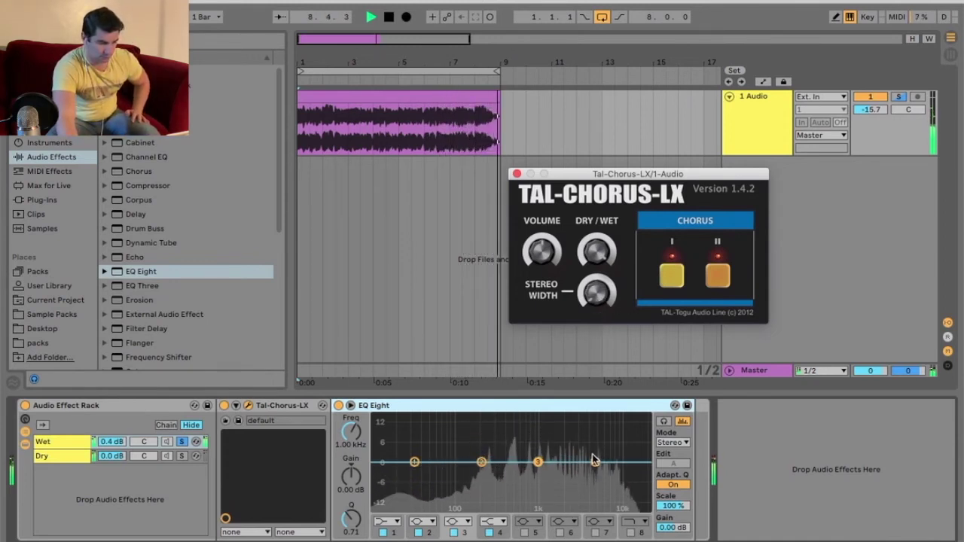
Unsolo the Wet chain, reset its volume to 0.0 dB and close the chorus window
left_click(182, 441)
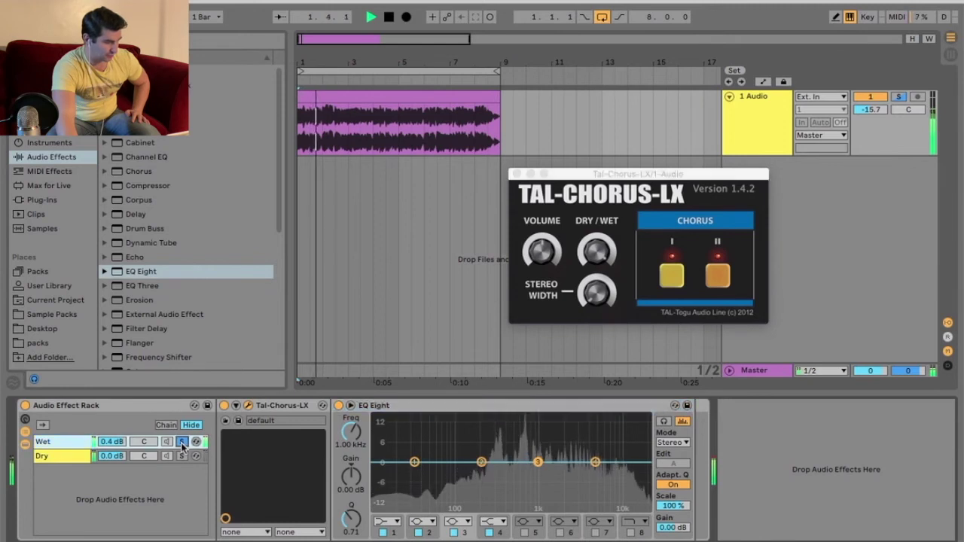
left_click(111, 442)
key("Delete")
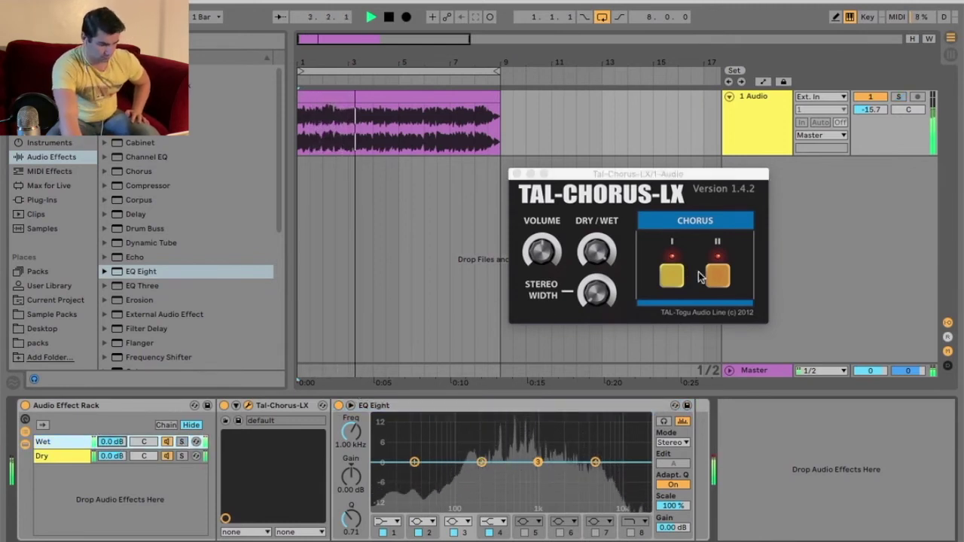
left_click(600, 288)
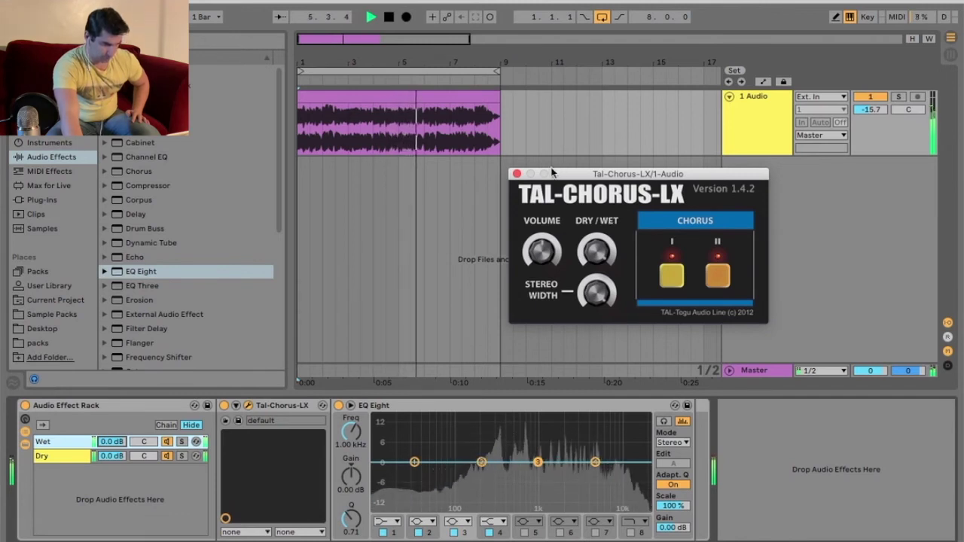
left_click(517, 174)
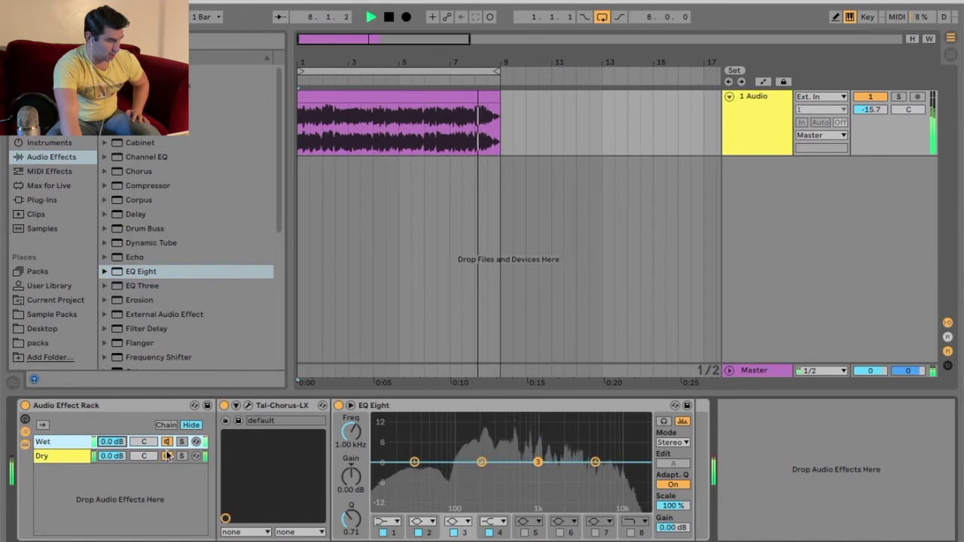
Add the Voxengo MSED plug-in after EQ Eight in the Wet chain
left_click(65, 203)
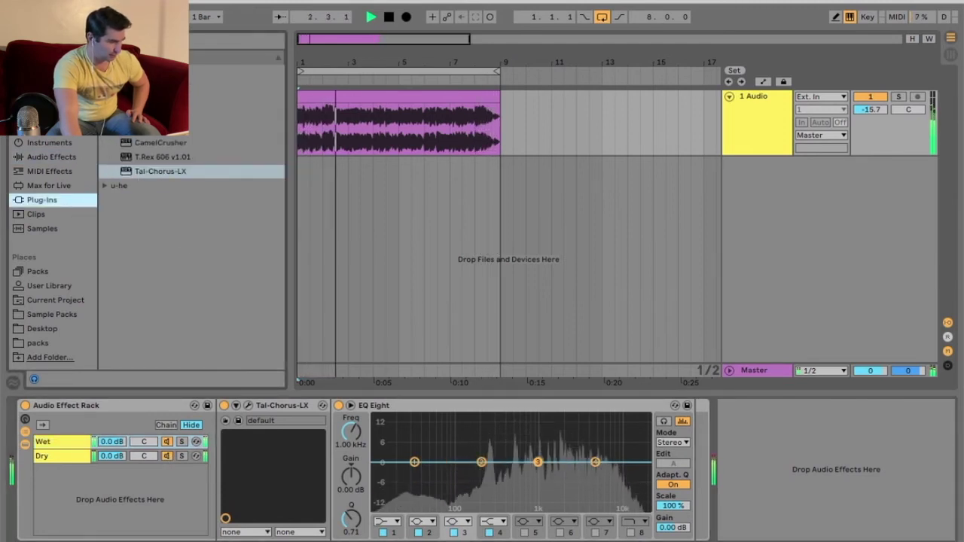
left_click(121, 71)
left_click(120, 70)
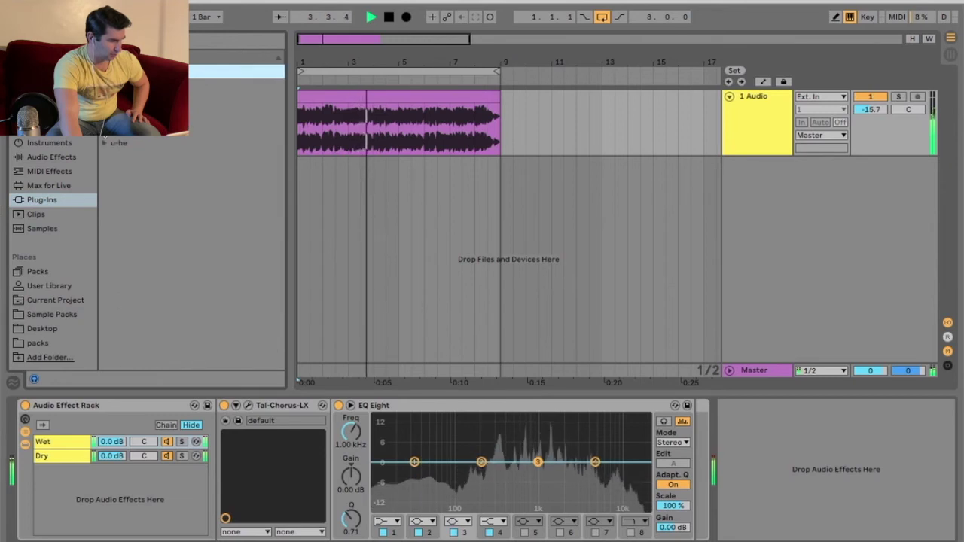
left_click(120, 99)
scroll(194, 290, "down", 1)
scroll(158, 313, "up", 1)
left_click_drag(158, 312, 687, 482)
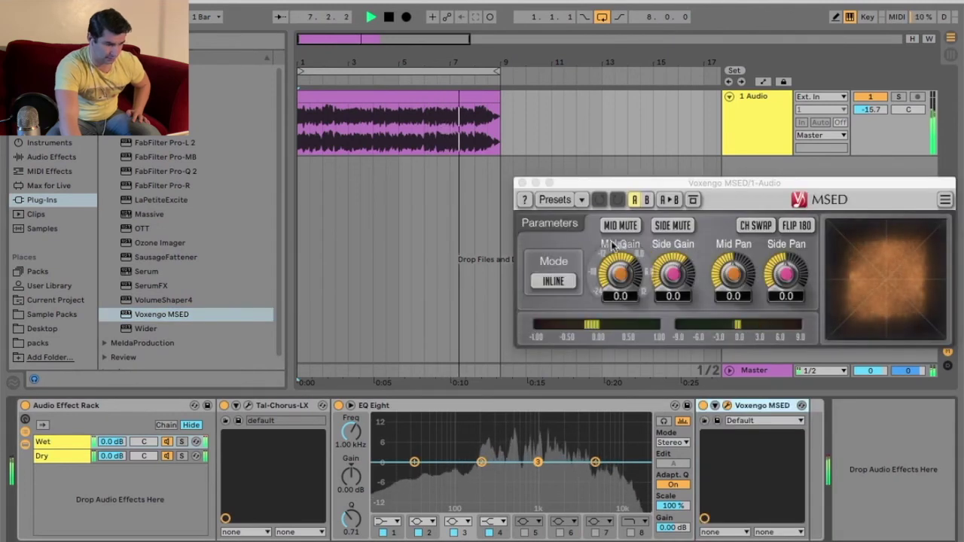
Mute the mid signal in Voxengo MSED, raise the side gain to 12.0 and close the plug-in window
left_click(618, 227)
left_click_drag(672, 275, 672, 225)
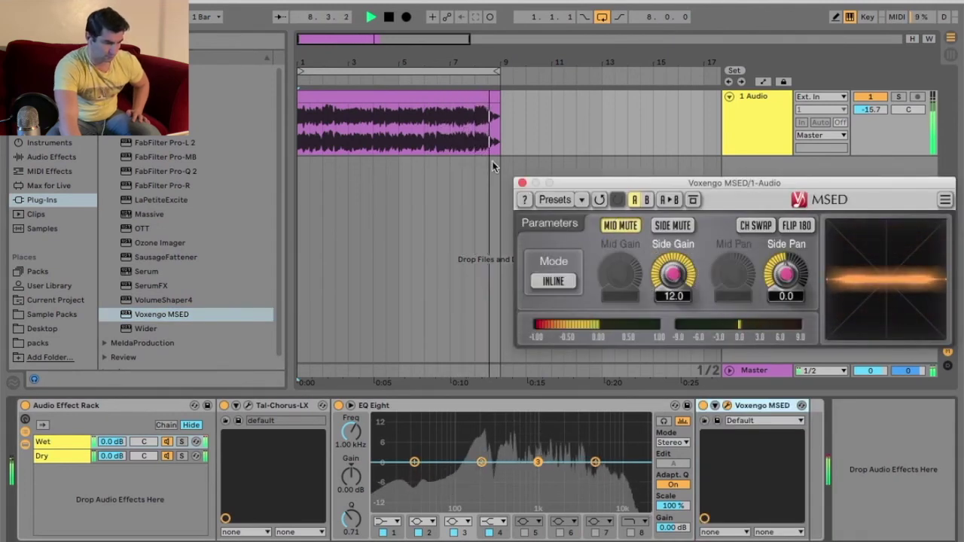
left_click(521, 183)
Lower the Wet chain's volume to -13.0 dB, switching the Dry chain off and back on to compare
left_click_drag(112, 441, 112, 474)
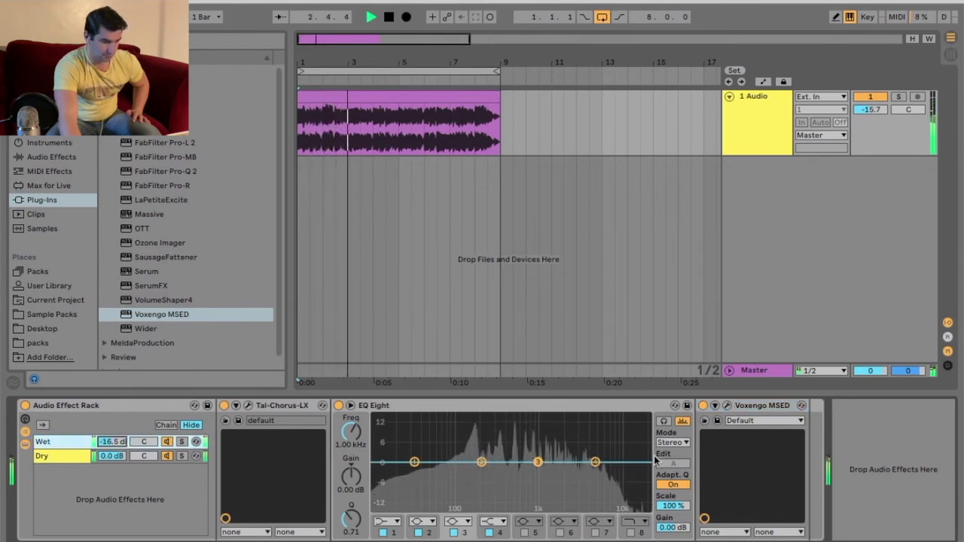
left_click(168, 457)
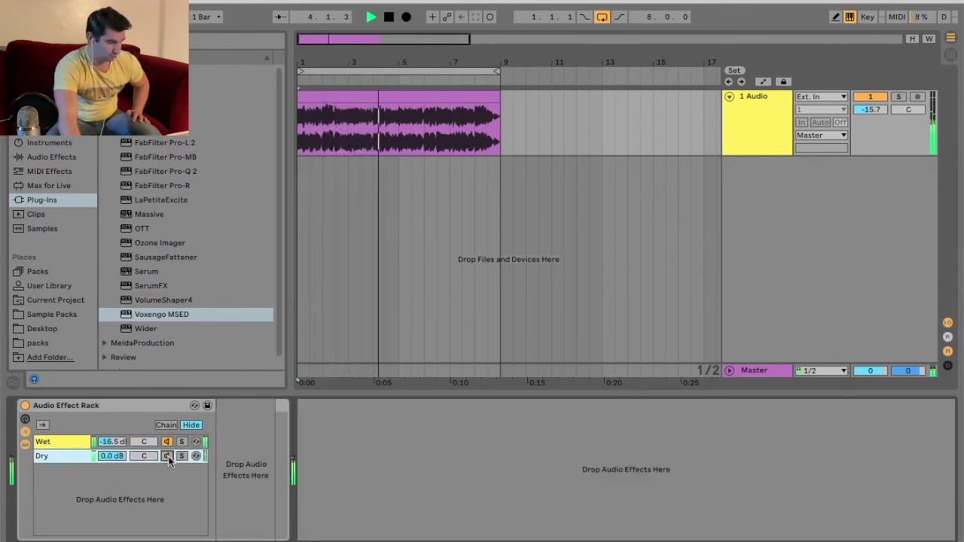
left_click(168, 456)
left_click_drag(109, 442, 109, 433)
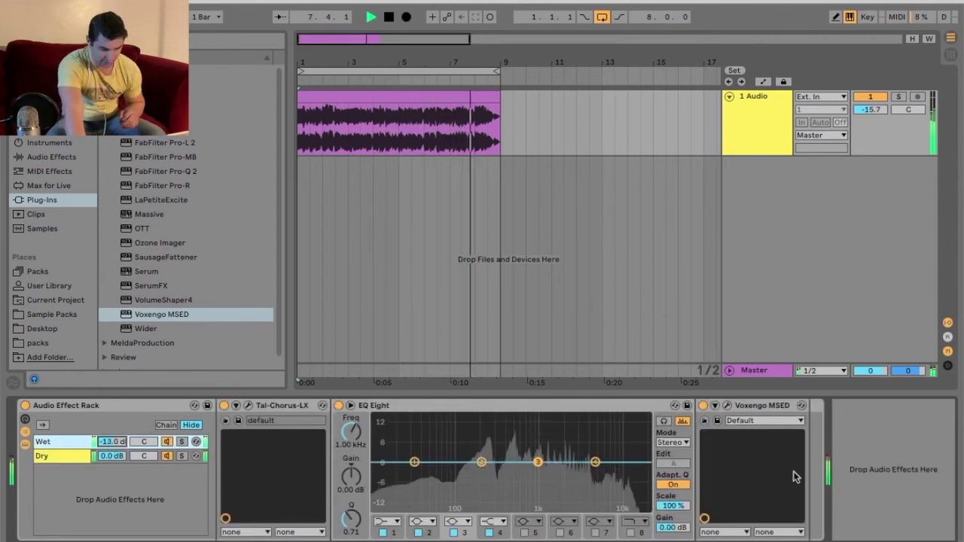
Unmute the mid signal in Voxengo MSED, then remove the plug-in from the Wet chain
left_click(725, 405)
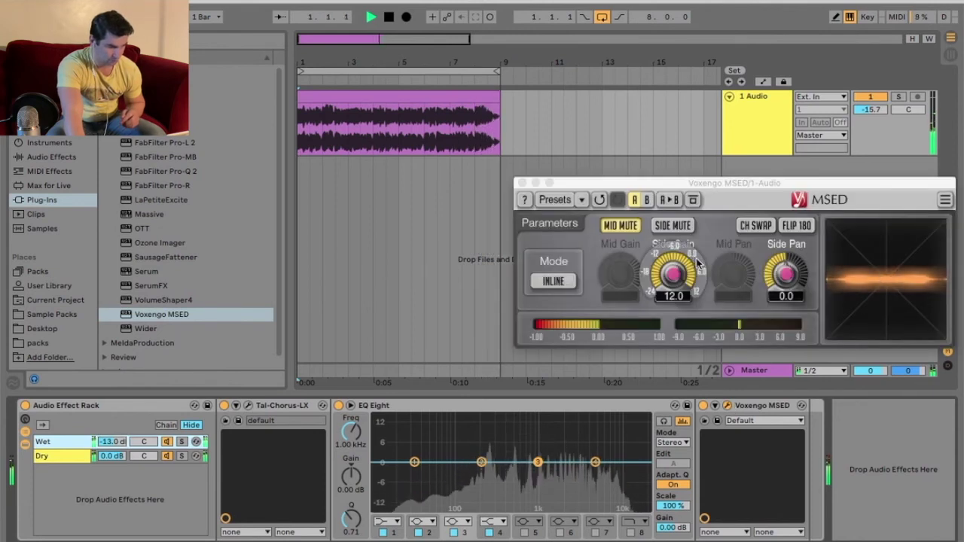
left_click(635, 230)
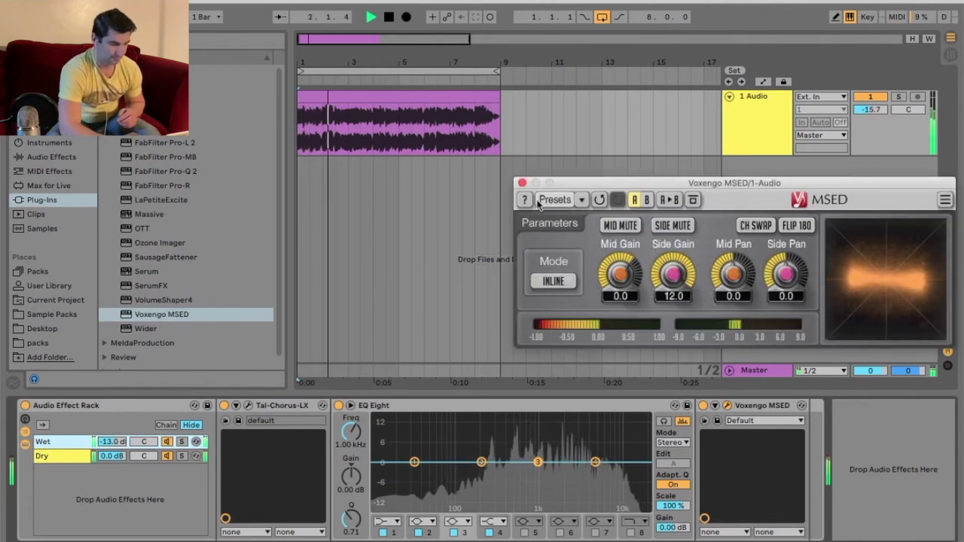
left_click(522, 183)
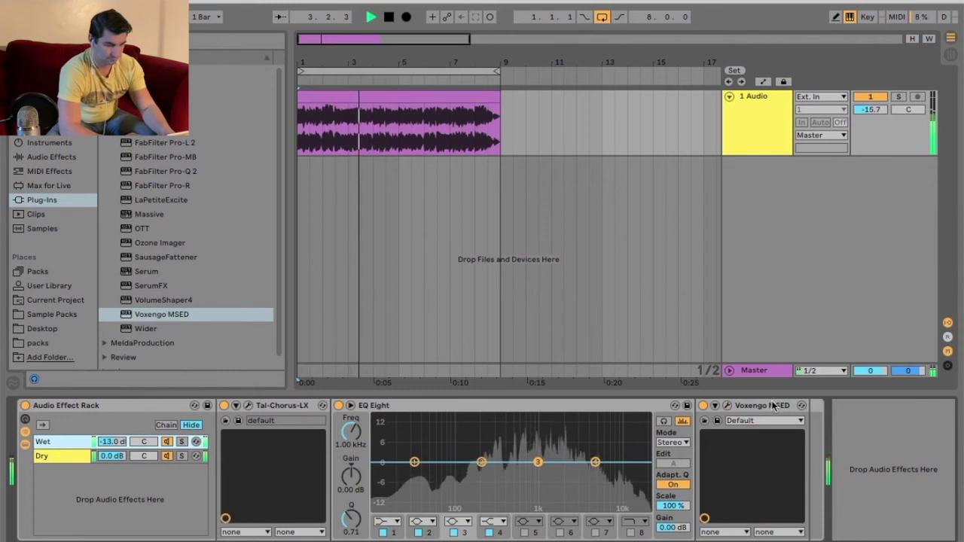
left_click(762, 405)
key("Delete")
Reopen the TAL-Chorus-LX window and switch off both chorus I and II
left_click(248, 406)
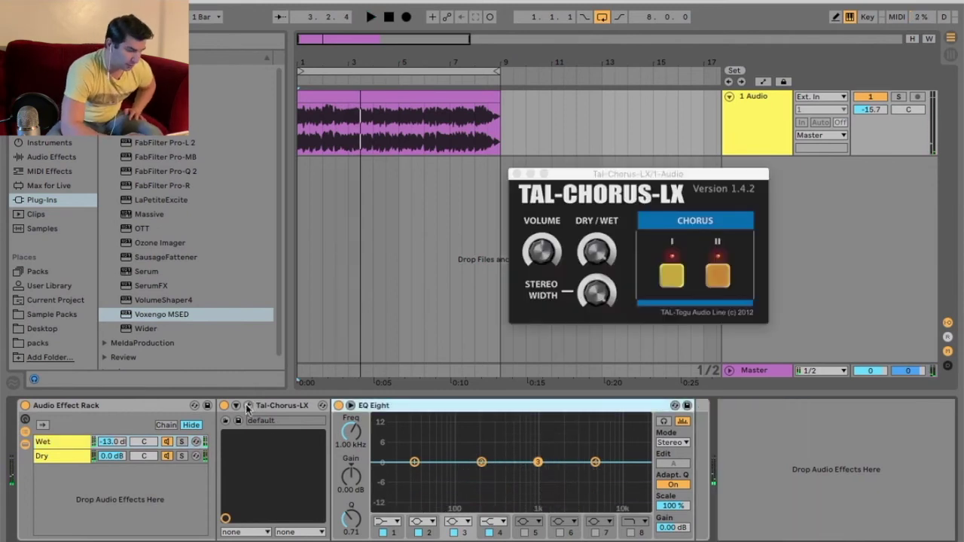
left_click_drag(575, 176, 574, 159)
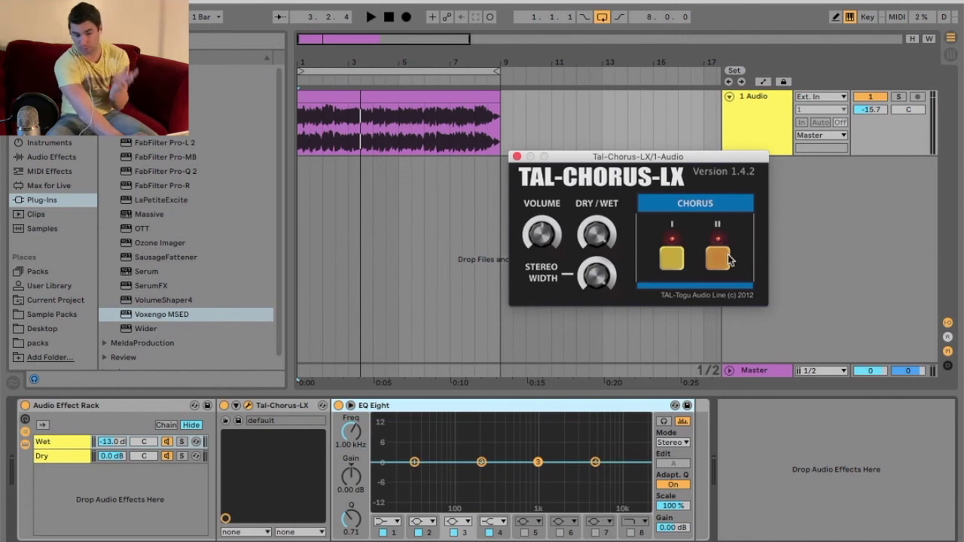
left_click(670, 259)
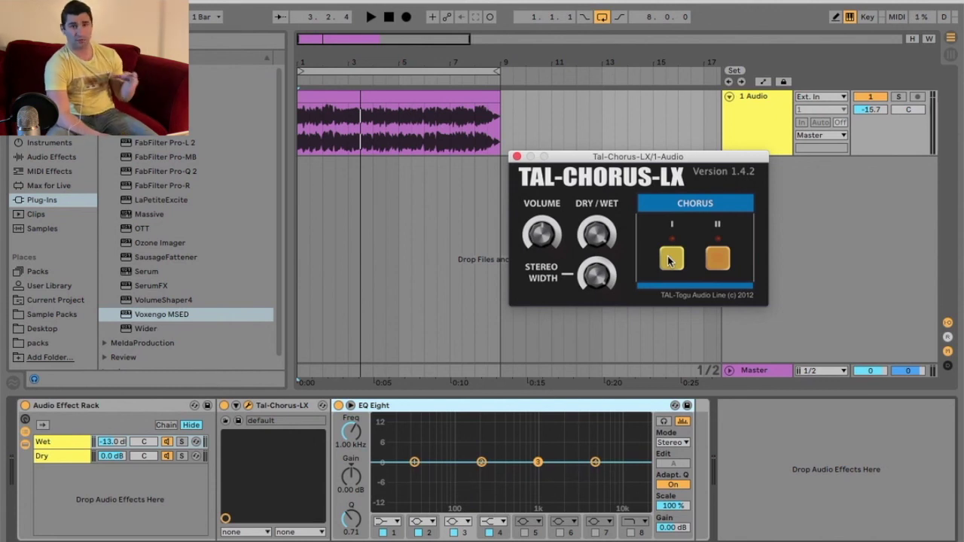
Add Live's built-in Chorus effect to the audio track after the Audio Effect Rack
left_click(78, 158)
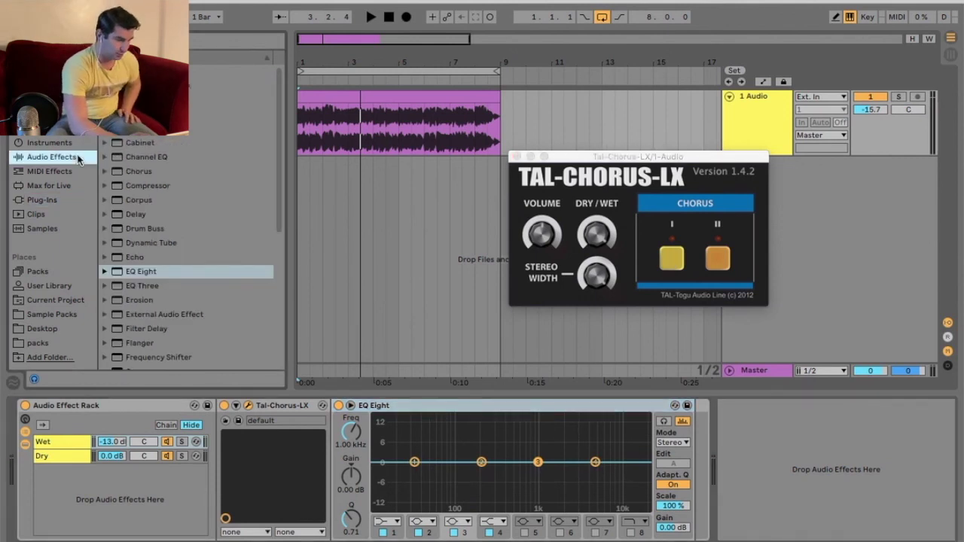
double_click(160, 174)
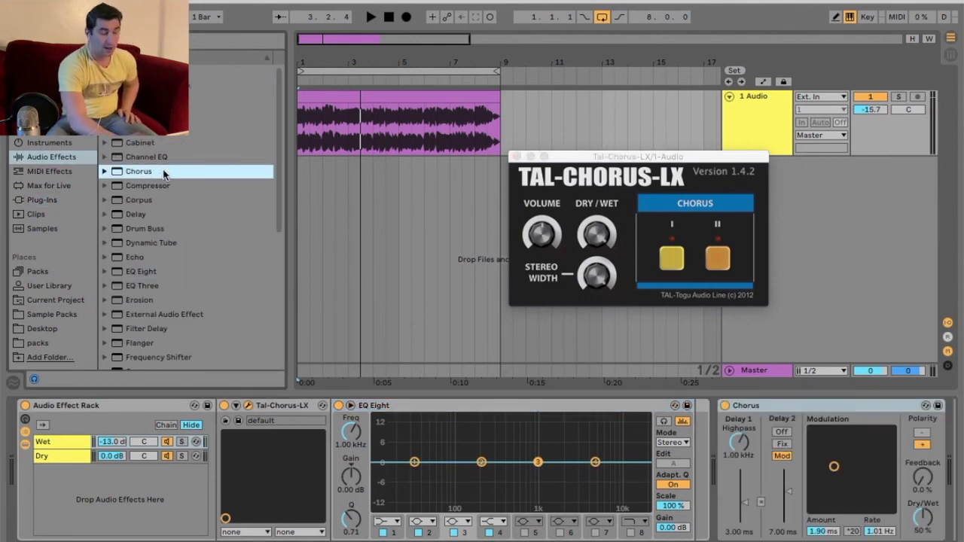
left_click(852, 414)
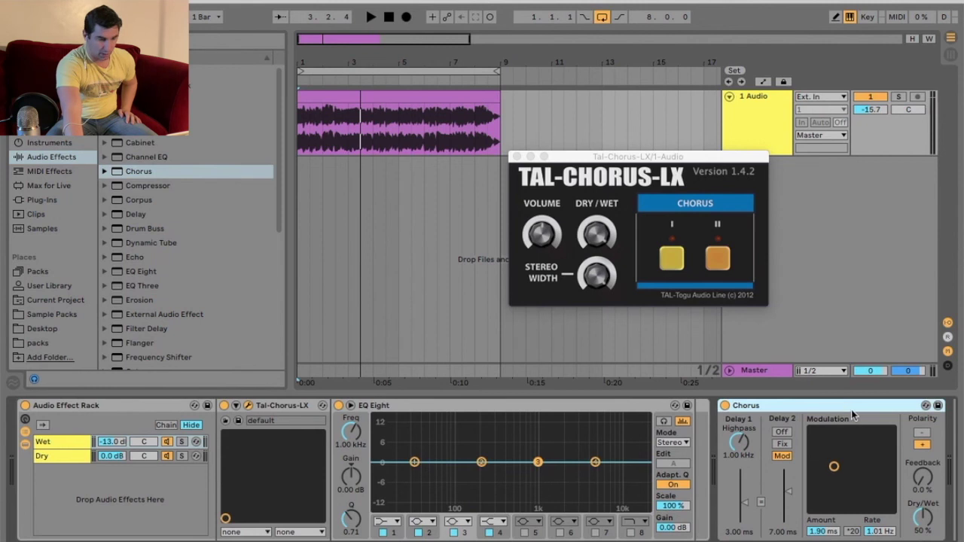
left_click_drag(670, 158, 691, 157)
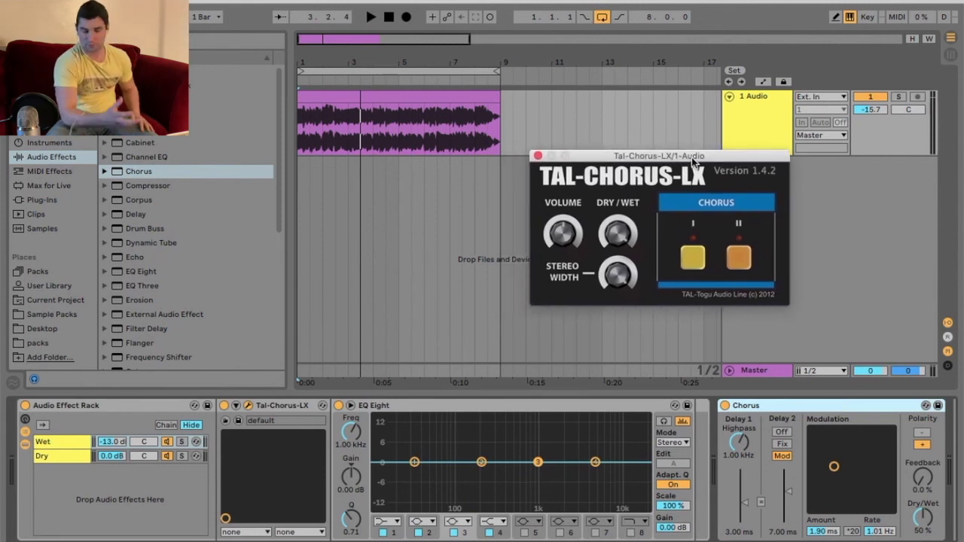